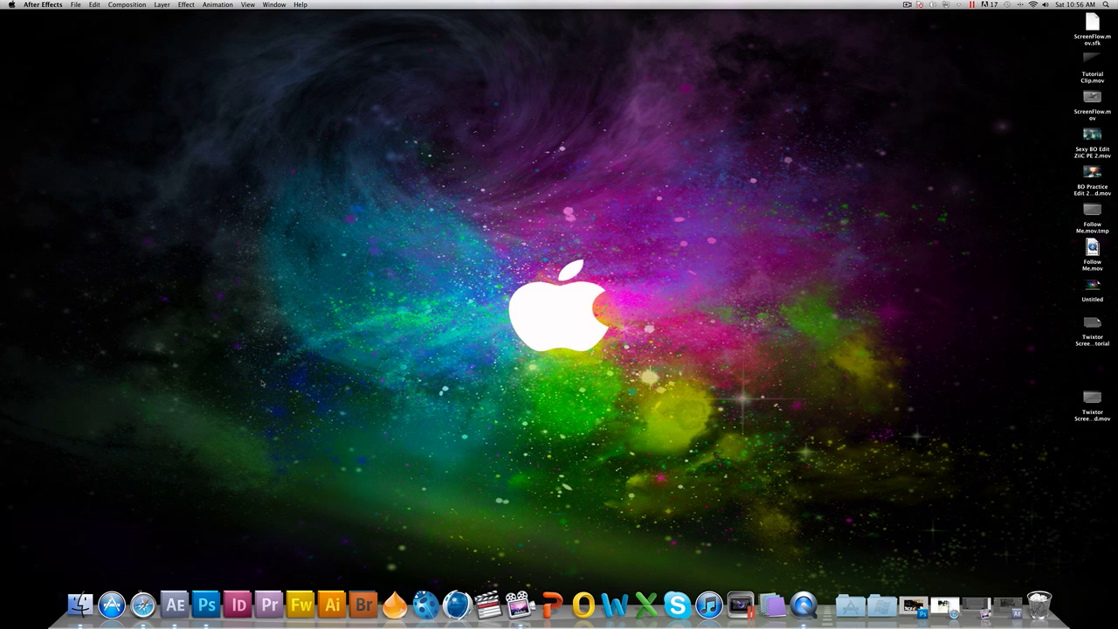
- Switch to Safari and play part of the Practice Edit #2 YouTube video to examine its scribbled speech bubble effect
left_click(144, 601)
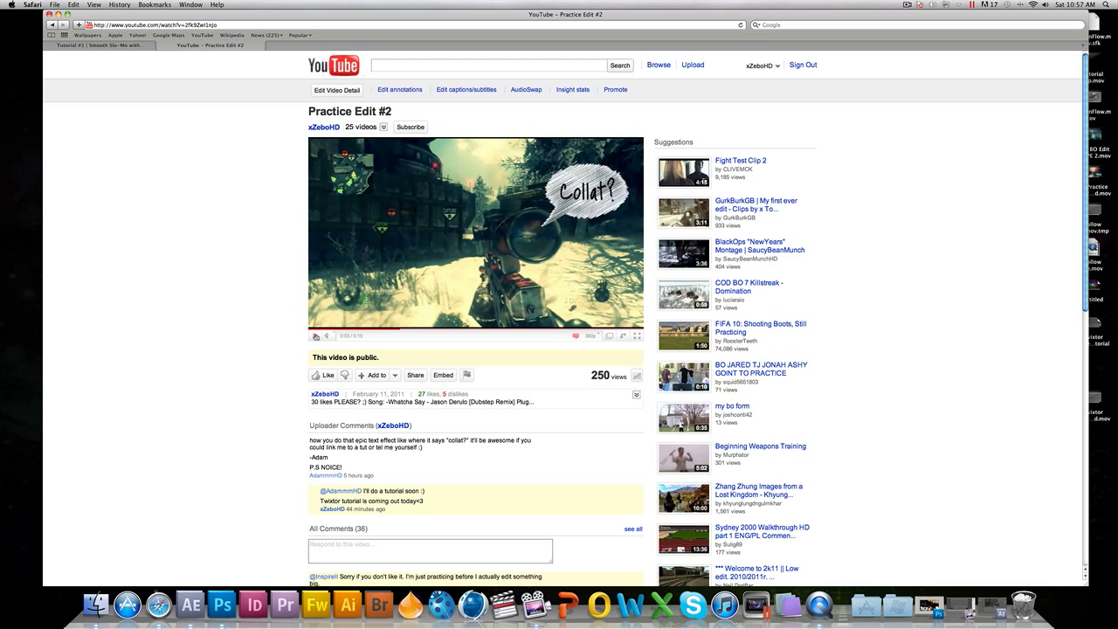
left_click(316, 337)
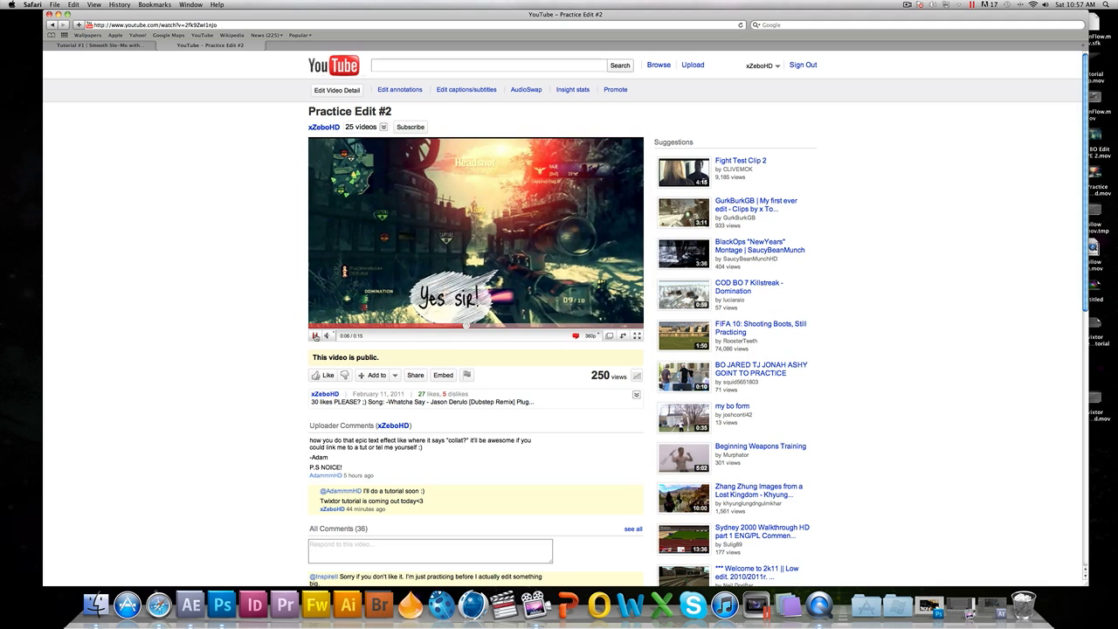
left_click(316, 336)
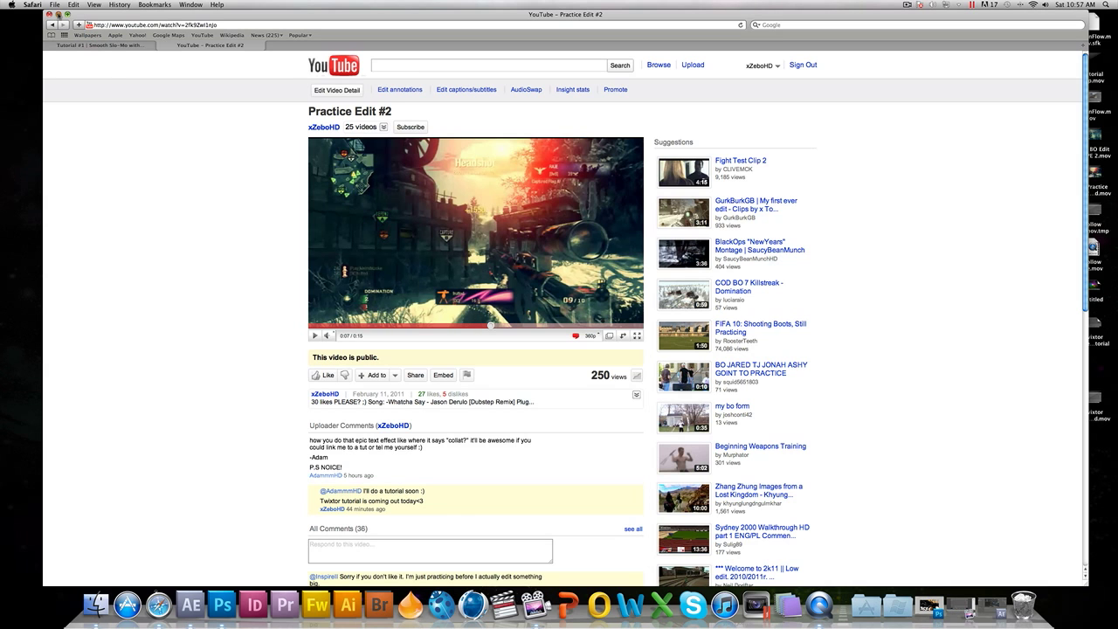
left_click(57, 14)
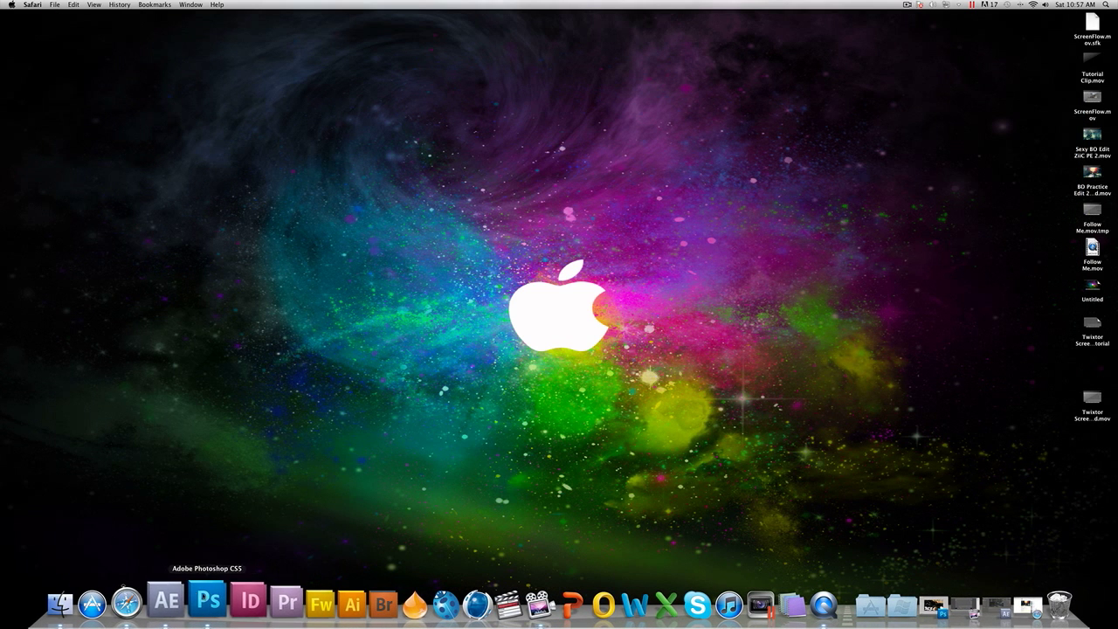
- Switch to After Effects, add Speech-Bubble.png above the gameplay clip in the timeline, and position it just above the soldier's head
left_click(188, 603)
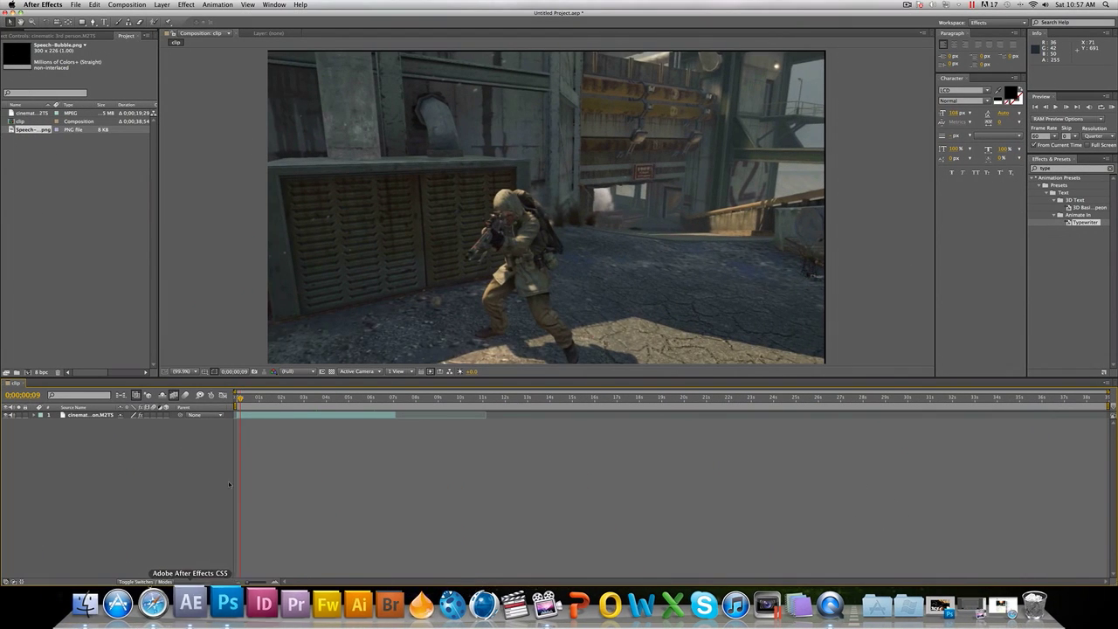
mouse_move(256, 400)
left_mouse_down()
mouse_move(392, 398)
mouse_move(234, 399)
left_mouse_up()
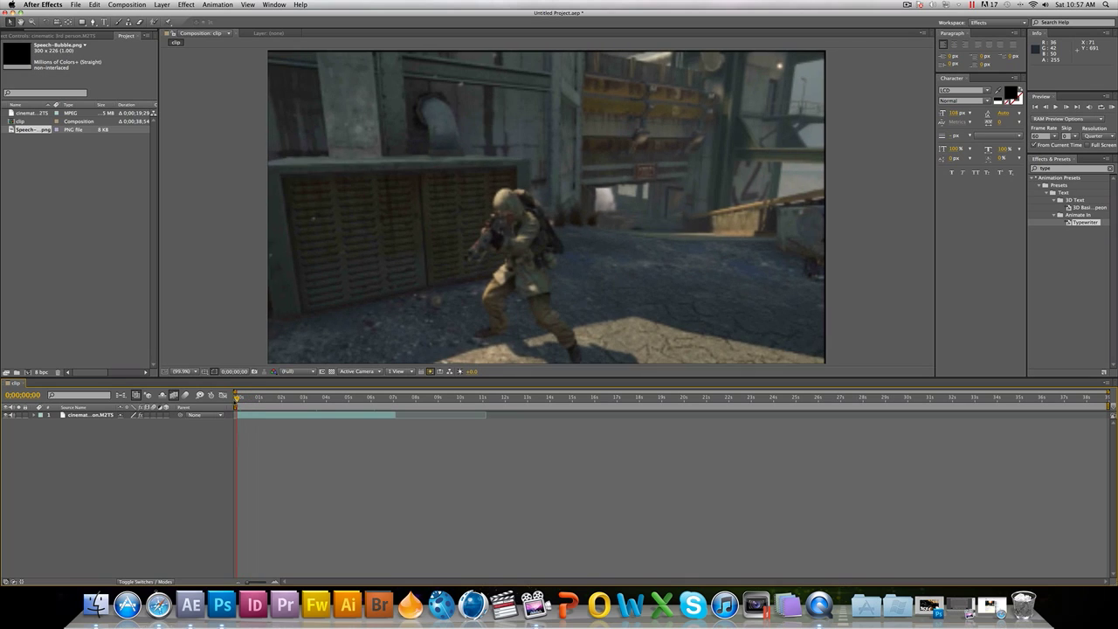
left_click(47, 162)
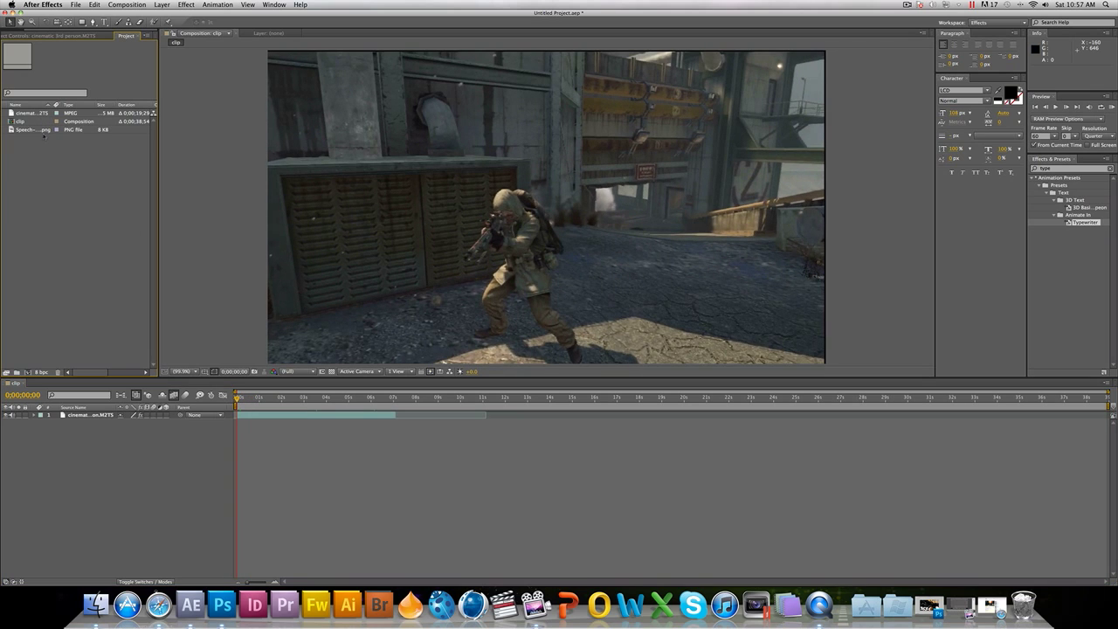
left_click(42, 132)
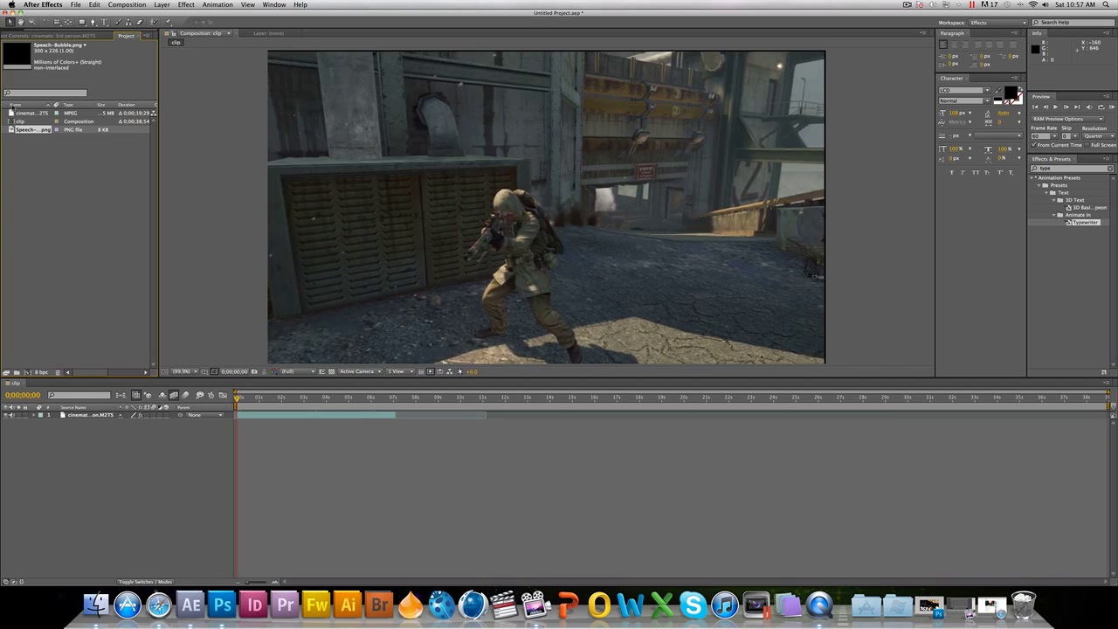
left_click_drag(34, 129, 88, 414)
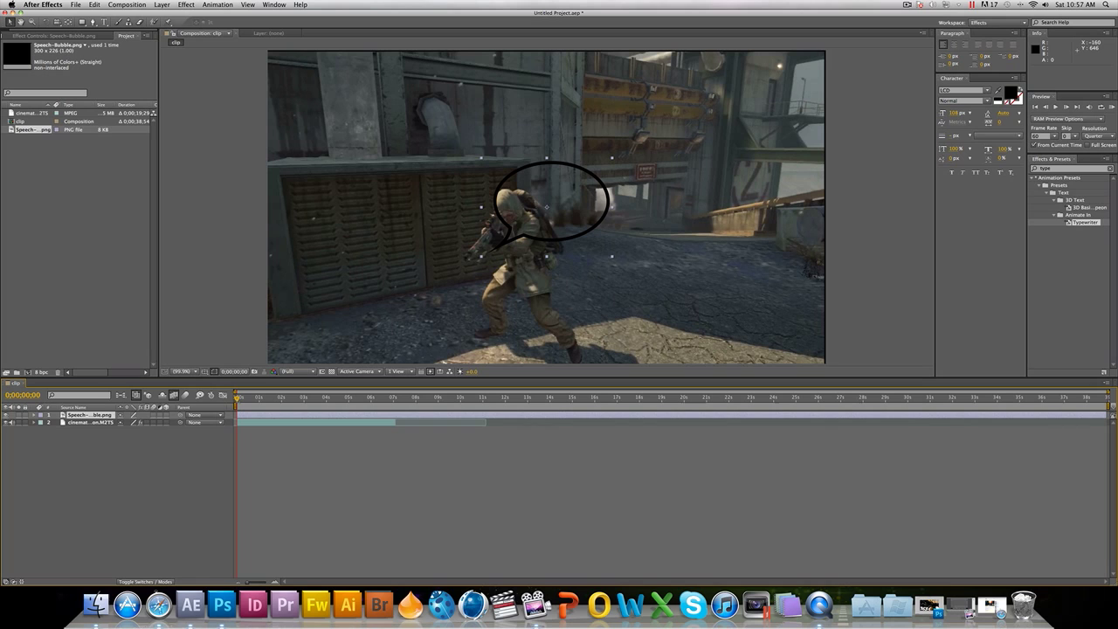
left_click_drag(542, 221, 583, 171)
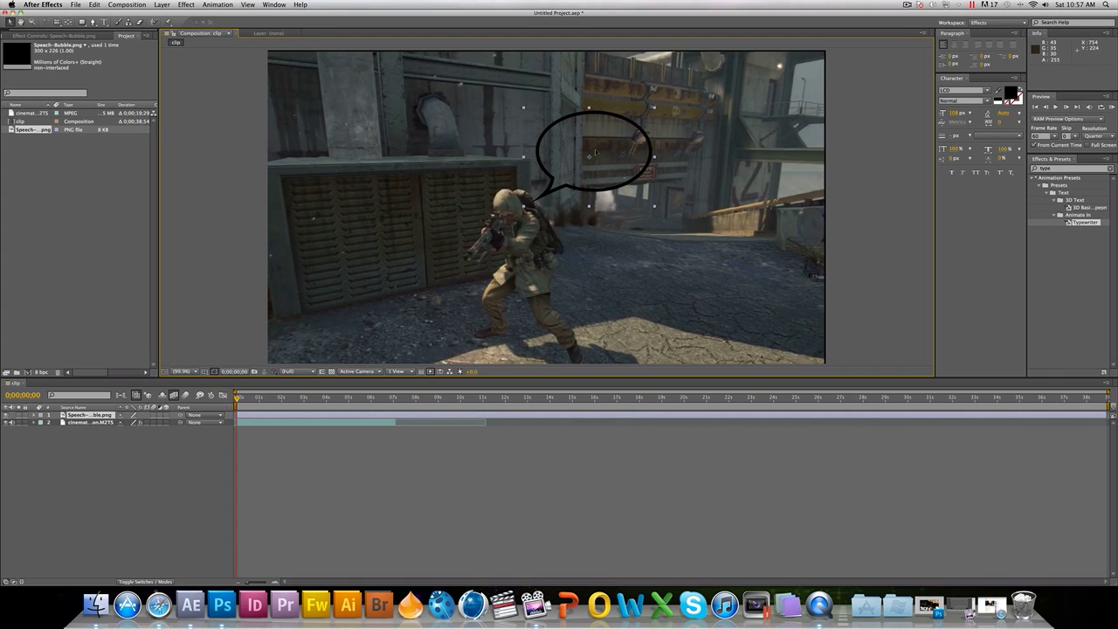
left_click_drag(597, 147, 595, 150)
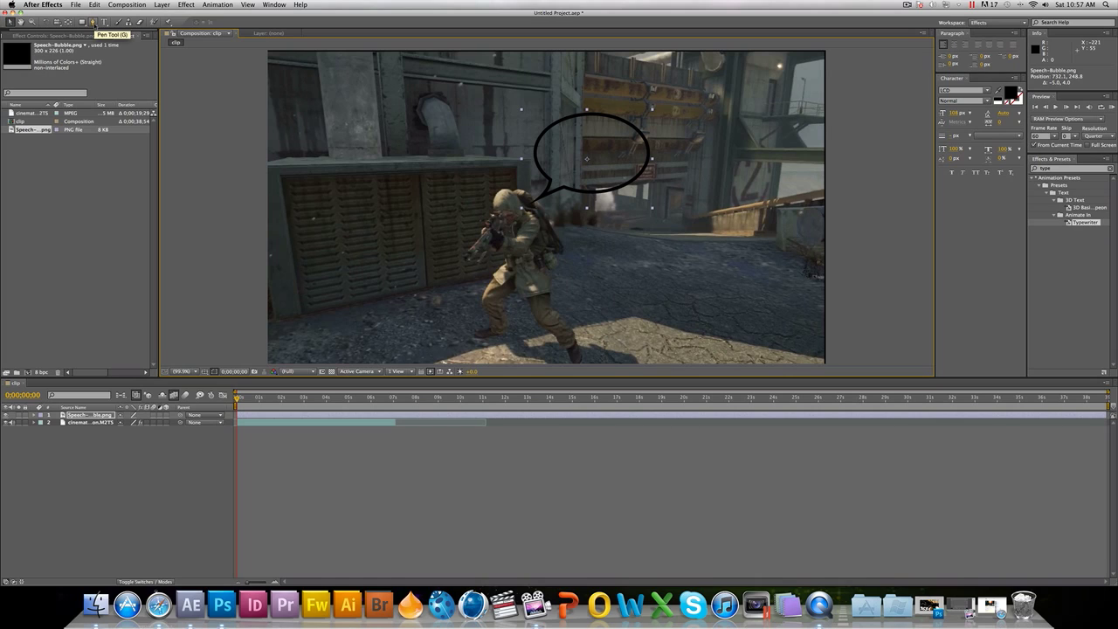
- Trace a closed mask around the speech bubble's outline, including its tail, with the Pen tool
left_click(93, 22)
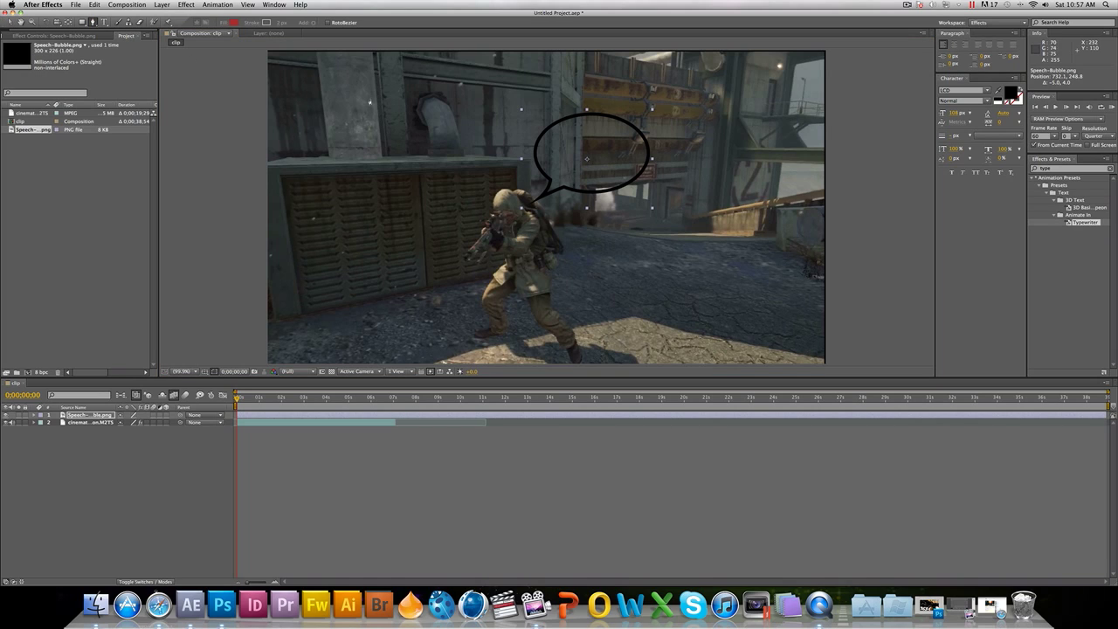
left_click(538, 138)
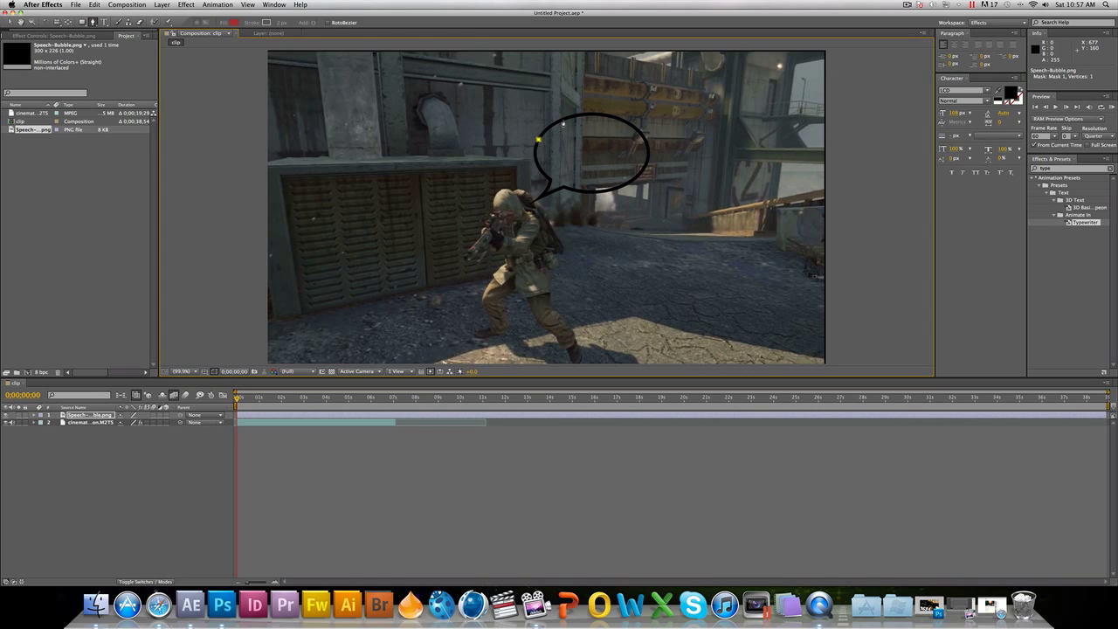
left_click(563, 120)
left_click(591, 114)
left_click(613, 116)
left_click(641, 133)
left_click(645, 159)
left_click(642, 172)
left_click(618, 187)
left_click(593, 190)
left_click(566, 189)
left_click(538, 198)
left_click(549, 185)
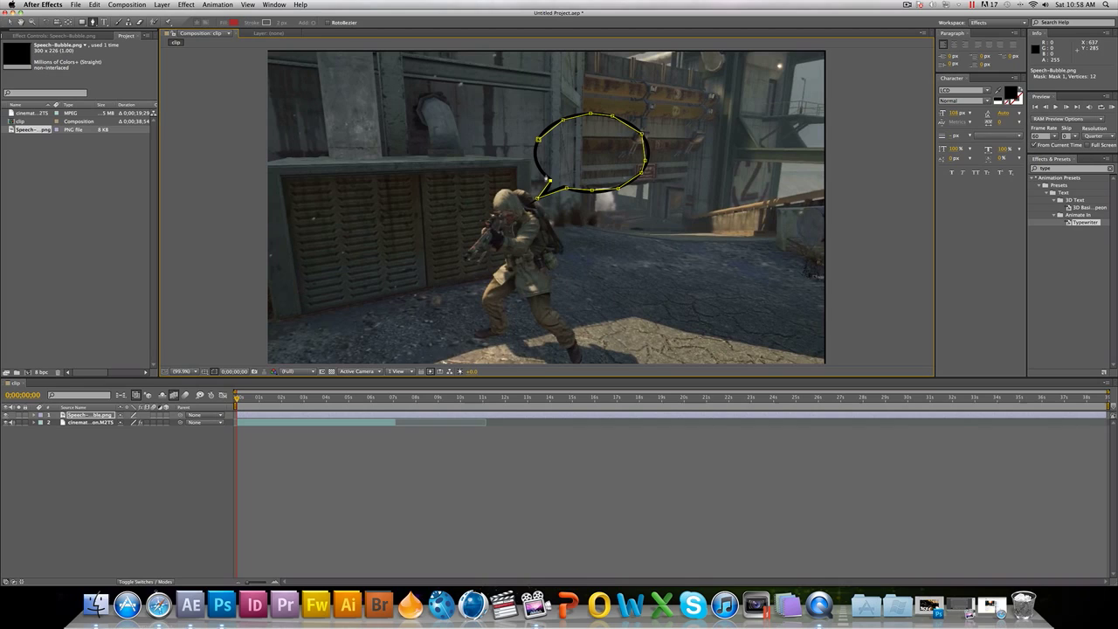
left_click(542, 168)
left_click(535, 156)
left_click(590, 115)
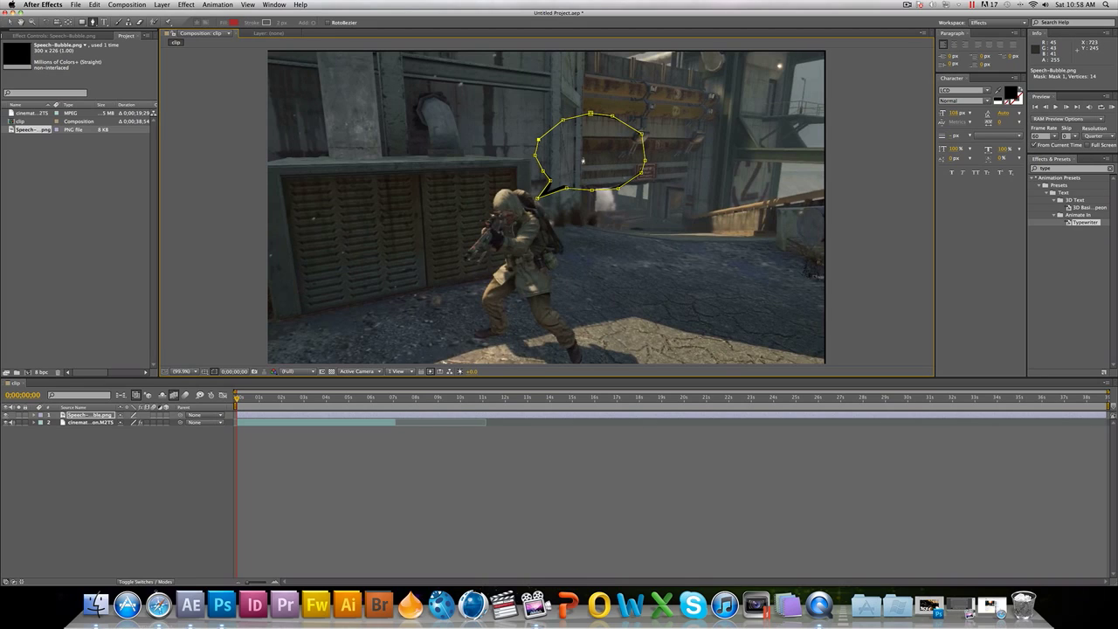
left_click(610, 158)
- Apply the Scribble effect from the Generate effects to the speech bubble layer and nudge the bubble slightly into place
right_click(586, 156)
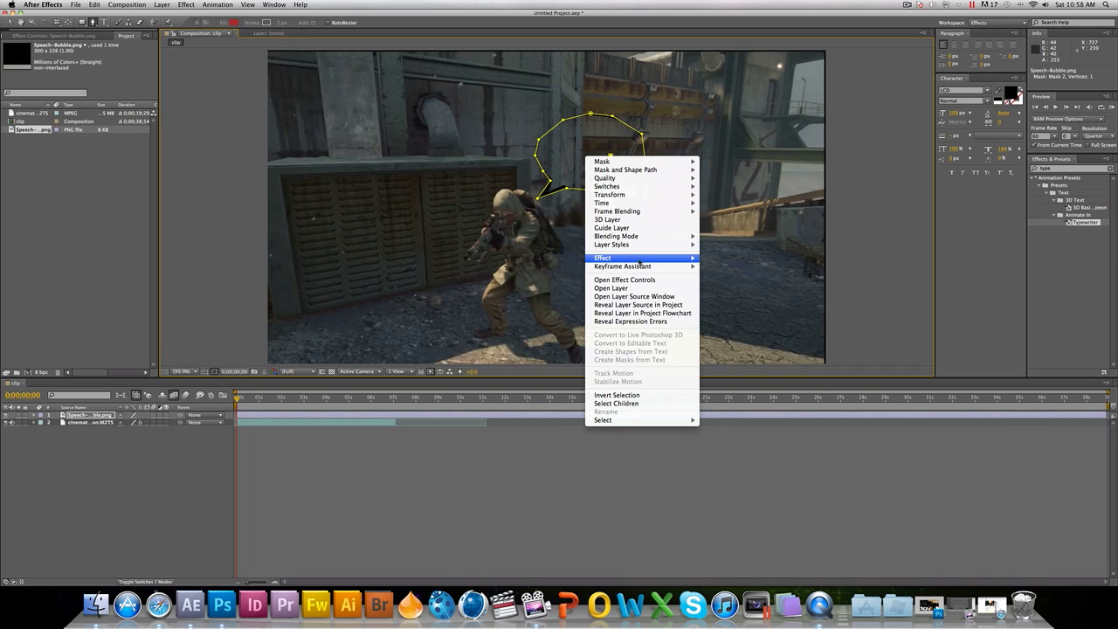
mouse_move(638, 262)
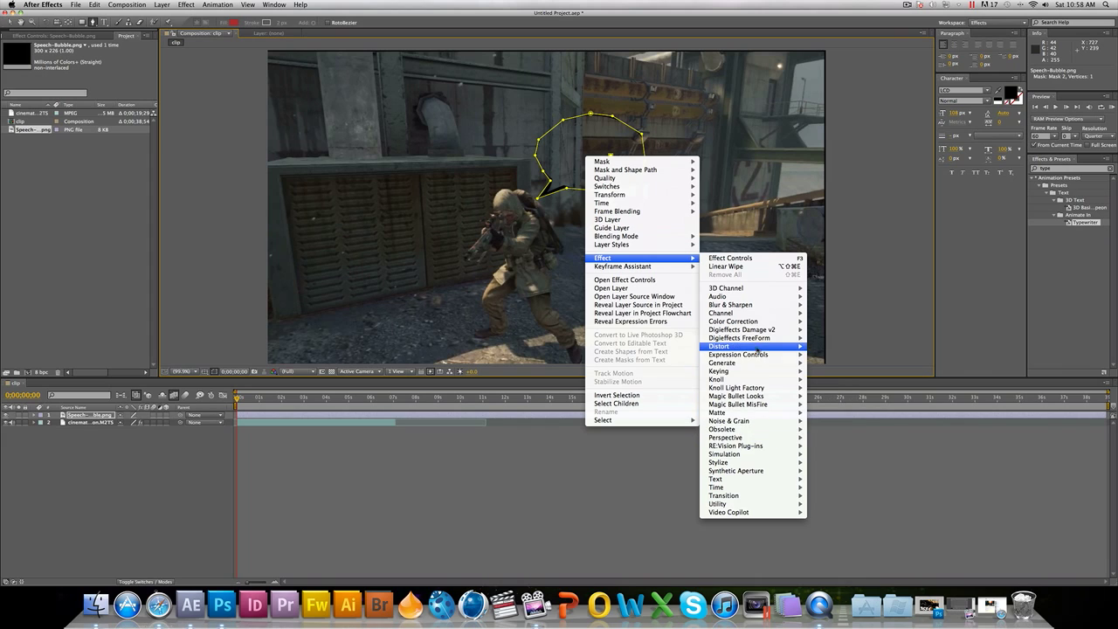
mouse_move(756, 363)
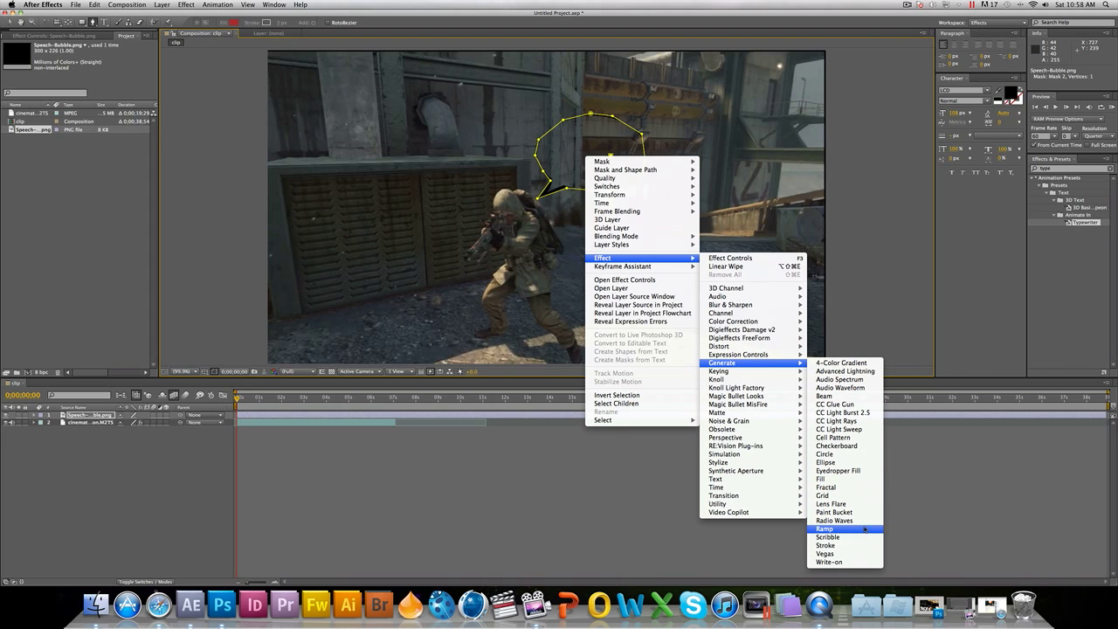
left_click(864, 538)
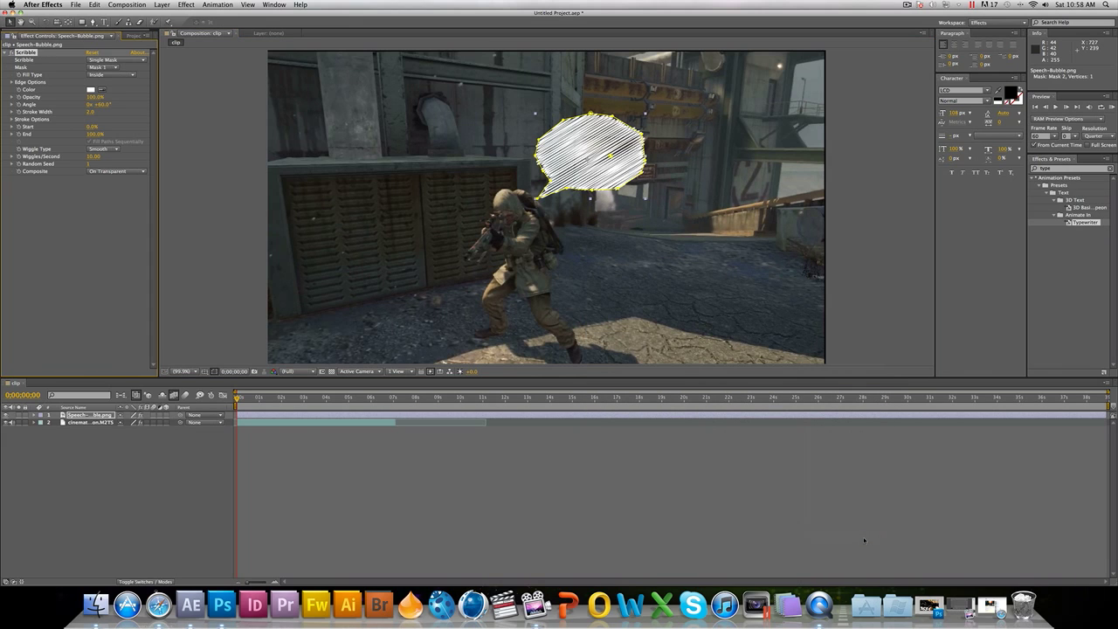
left_click_drag(598, 176, 599, 178)
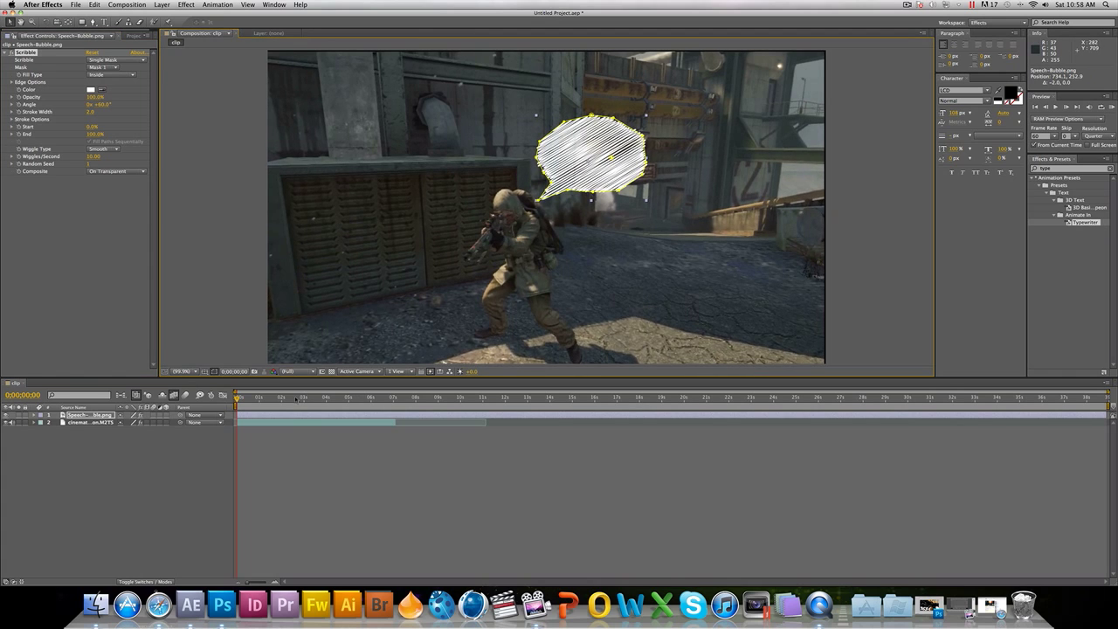
- Split the speech bubble layer at 0;00;07;04, delete the part after it, and return to the composition's start
left_click_drag(295, 400, 393, 398)
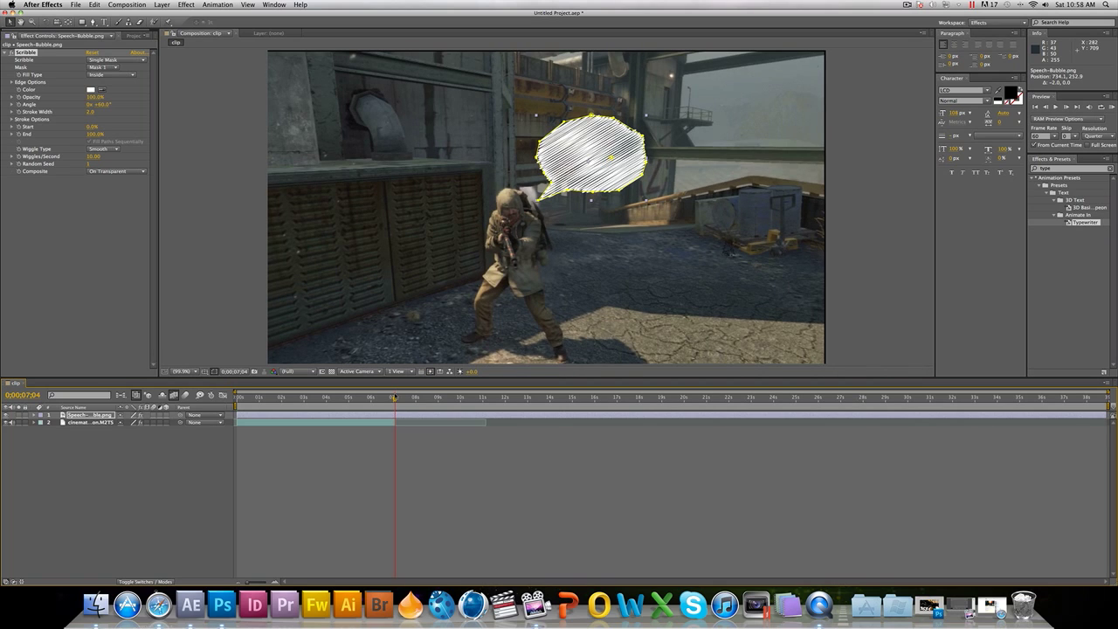
key("super+shift+d")
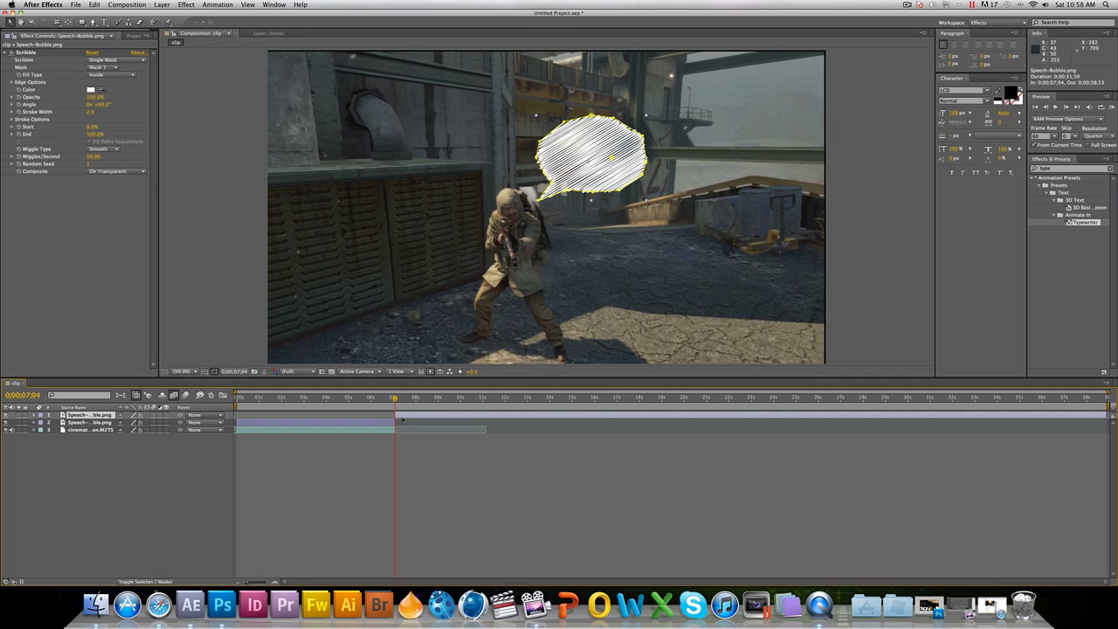
key("Delete")
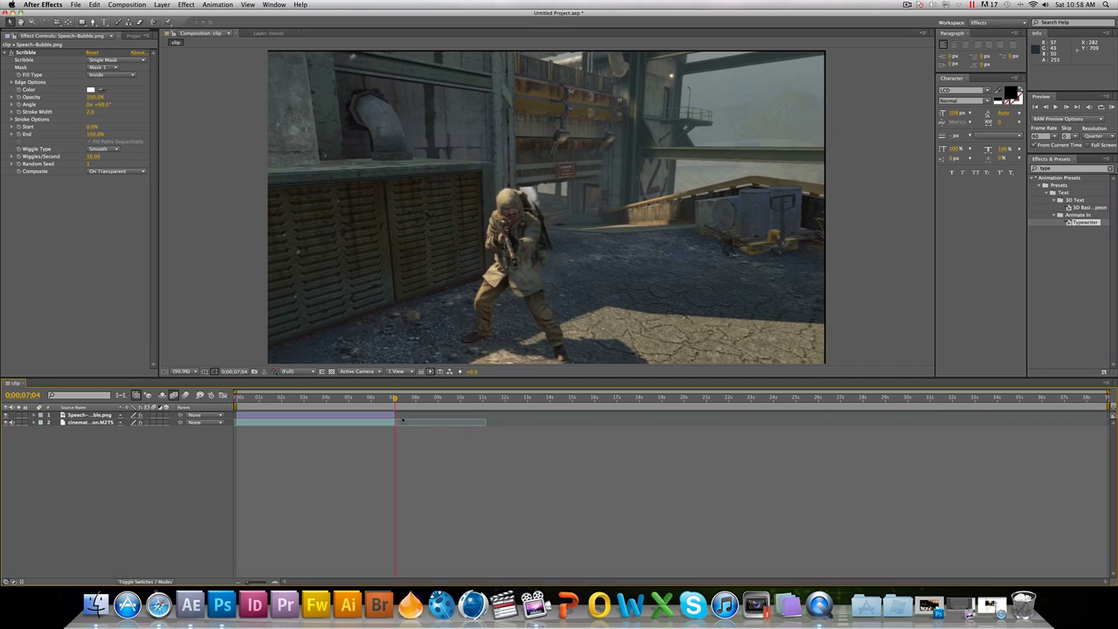
left_click_drag(299, 399, 260, 399)
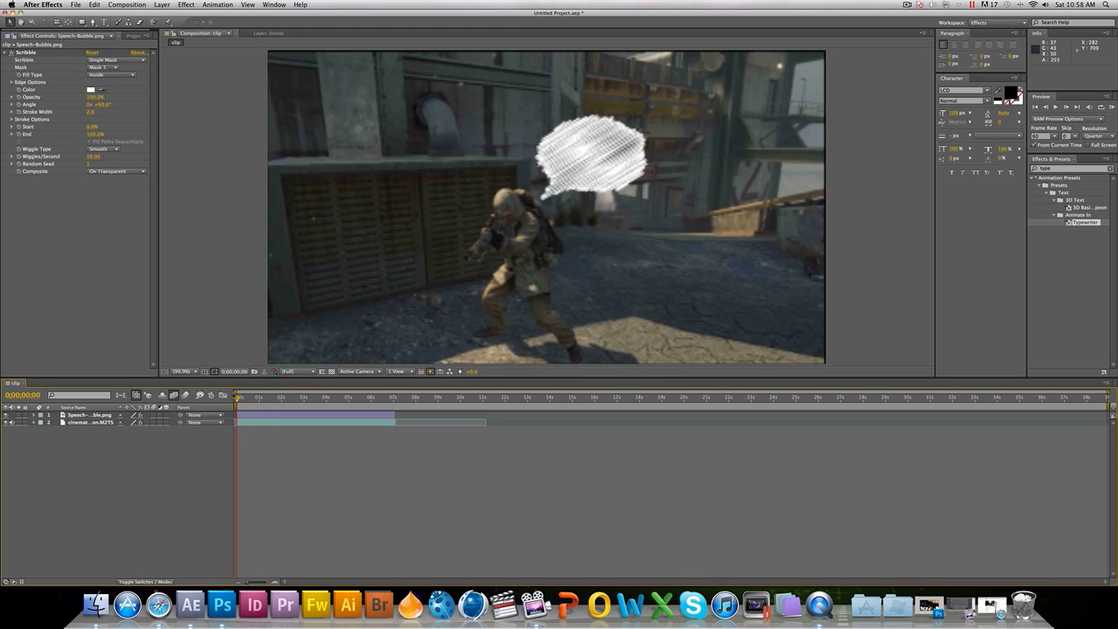
key("space")
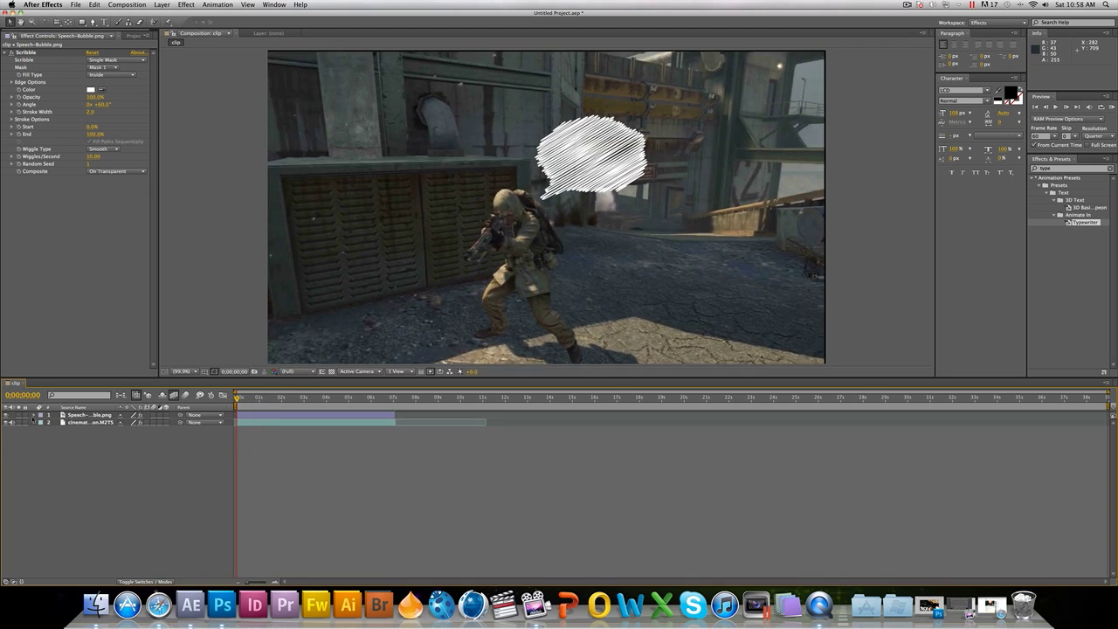
- Find the Linear Wipe transition effect and apply it to the speech bubble layer
left_click(33, 417)
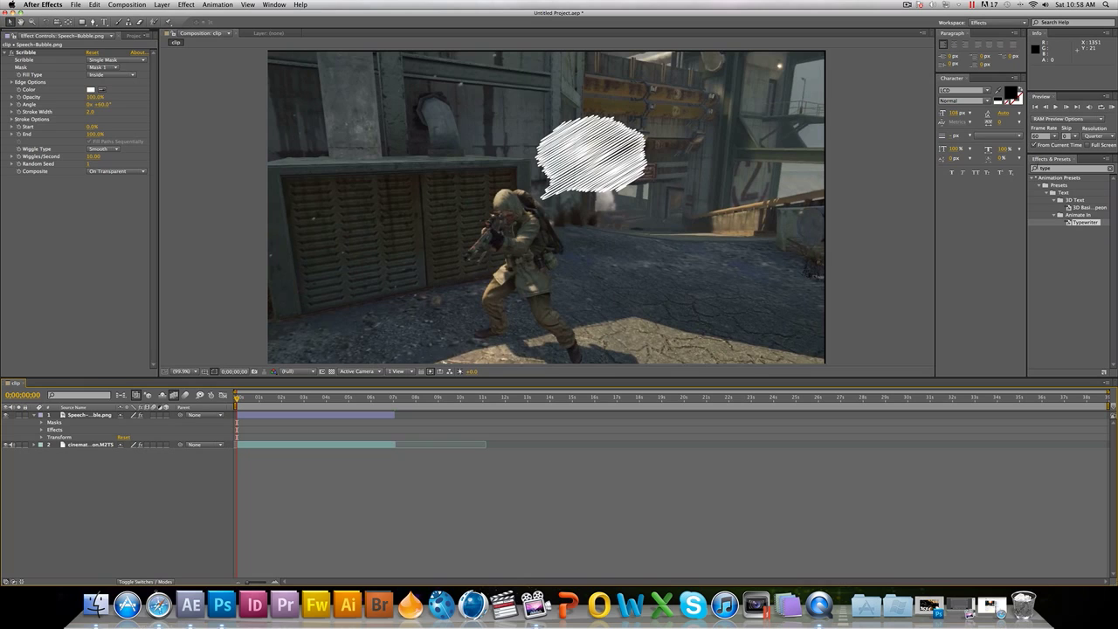
left_click(1053, 169)
left_click_drag(1056, 169, 1022, 168)
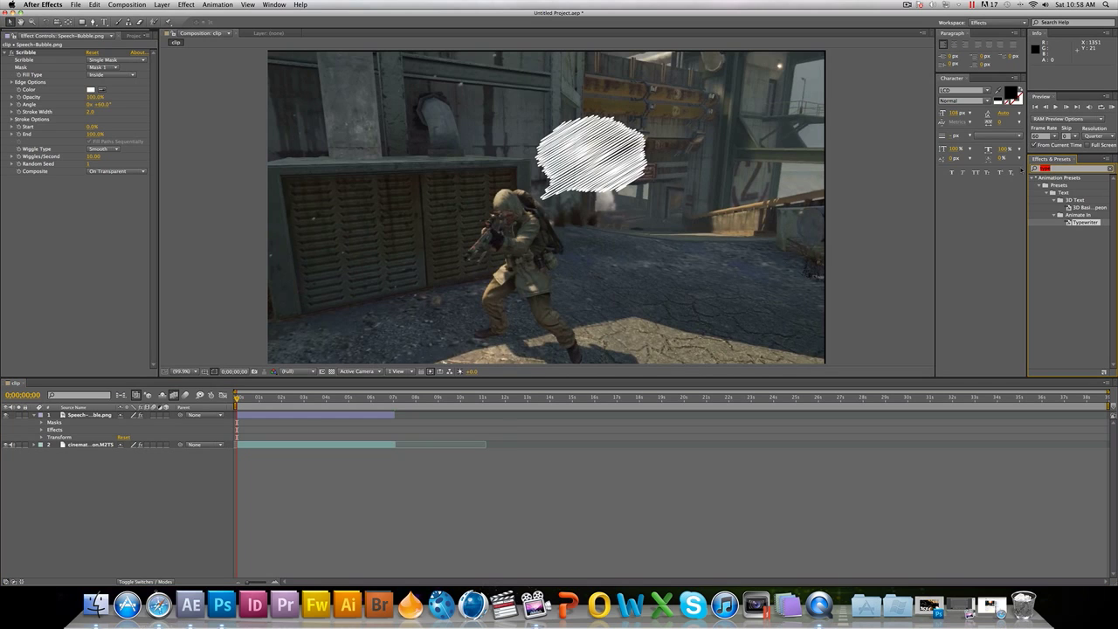
type("linear wipe")
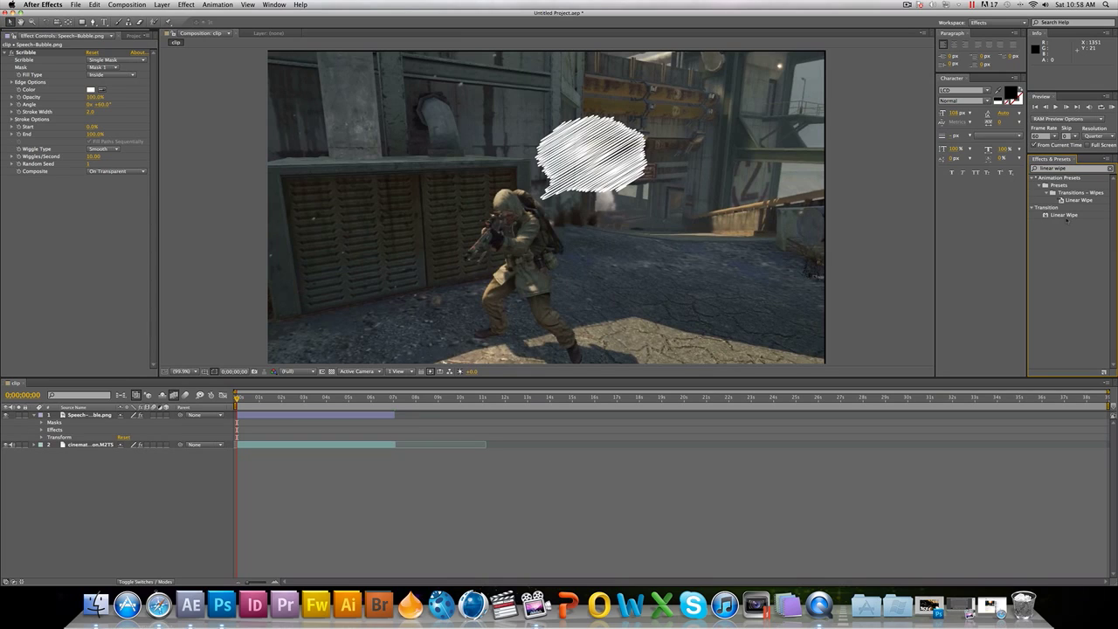
left_click_drag(1068, 217, 90, 421)
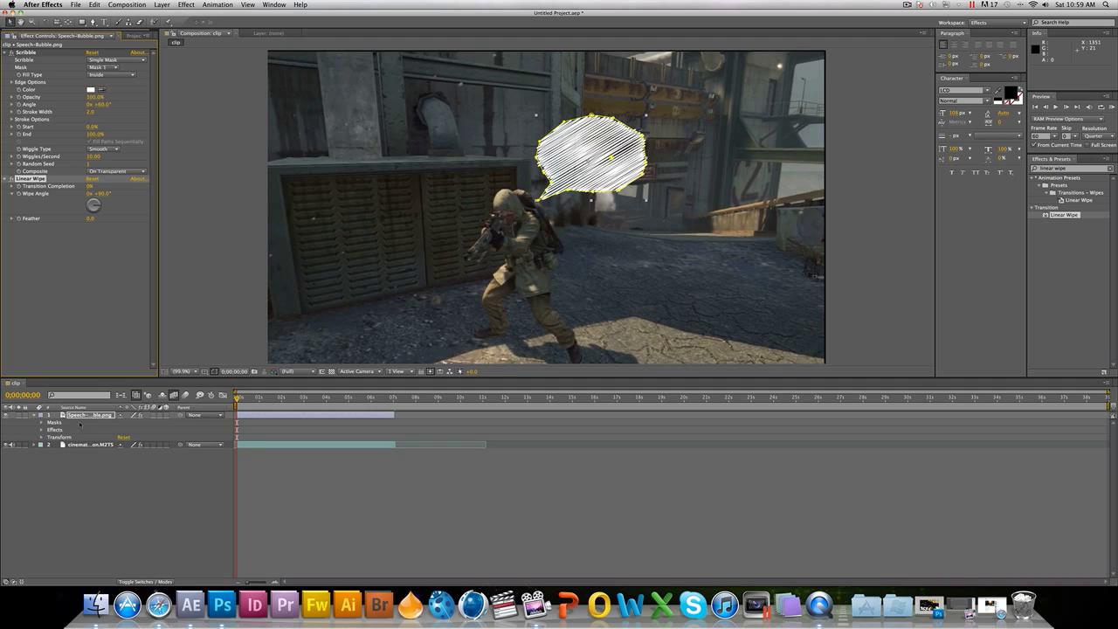
- Keyframe the bubble's Linear Wipe Transition Completion at 0;00;00;00 and set it to 100% at 0;00;00;45
left_click(42, 429)
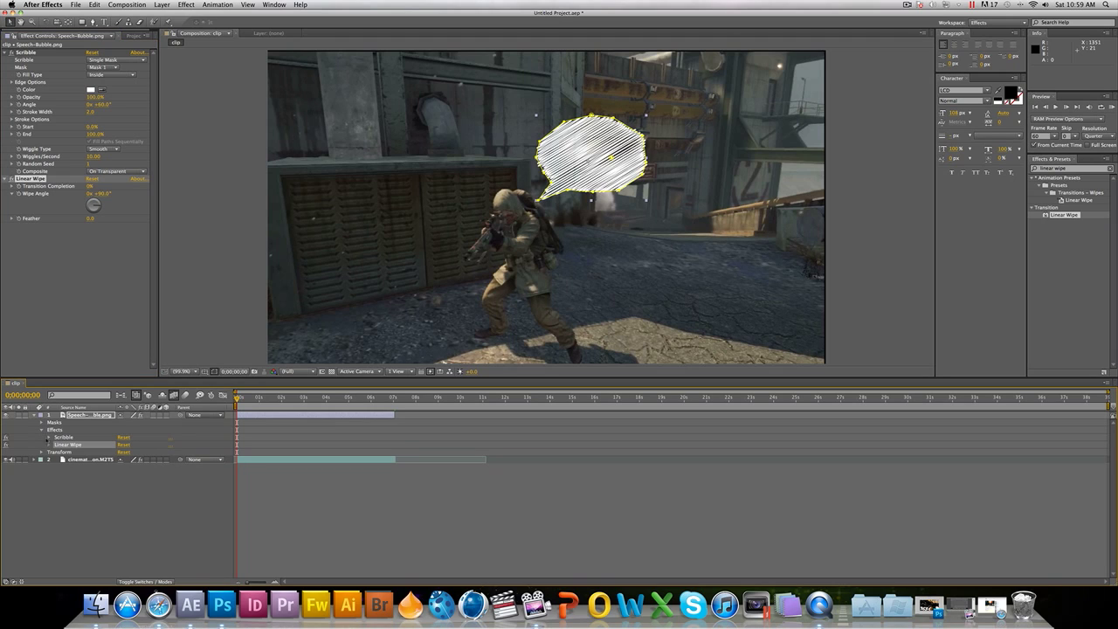
left_click(49, 444)
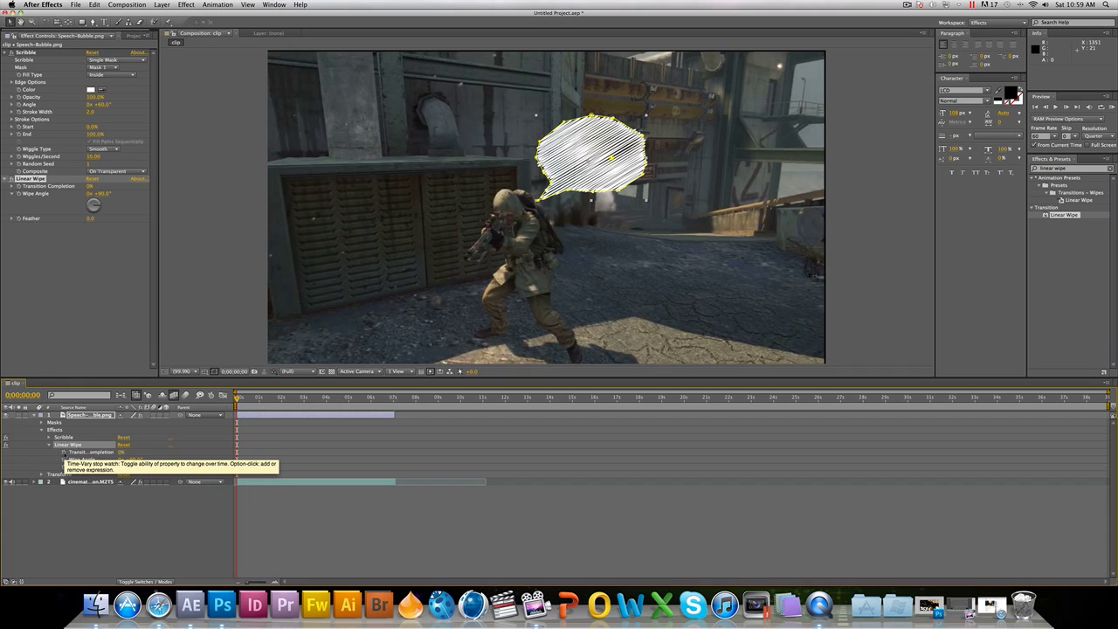
left_click(64, 452)
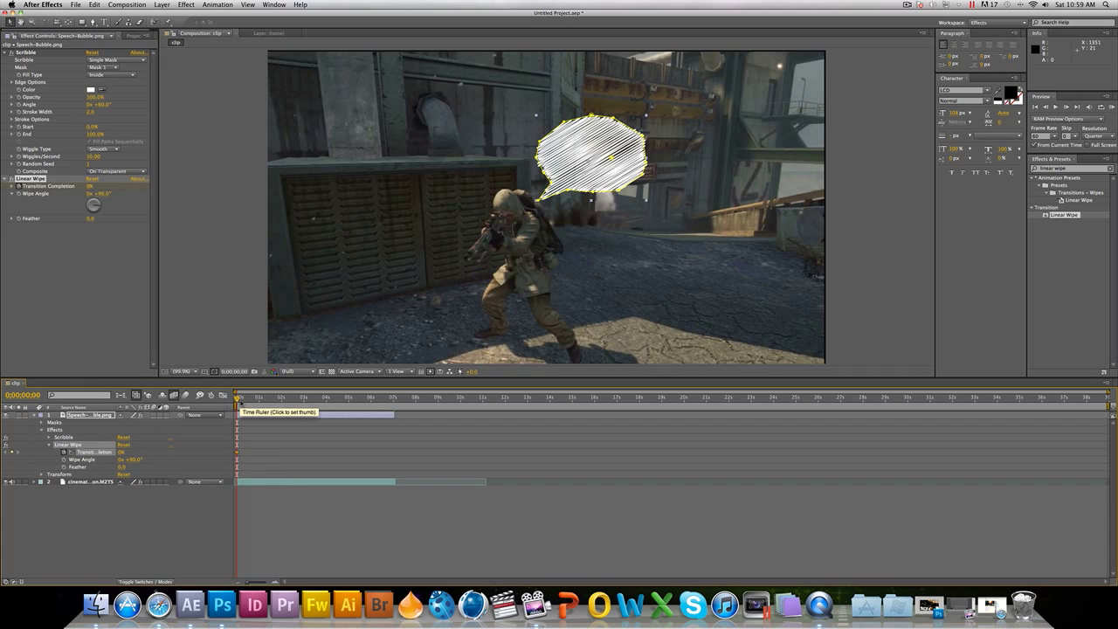
left_click_drag(239, 400, 254, 400)
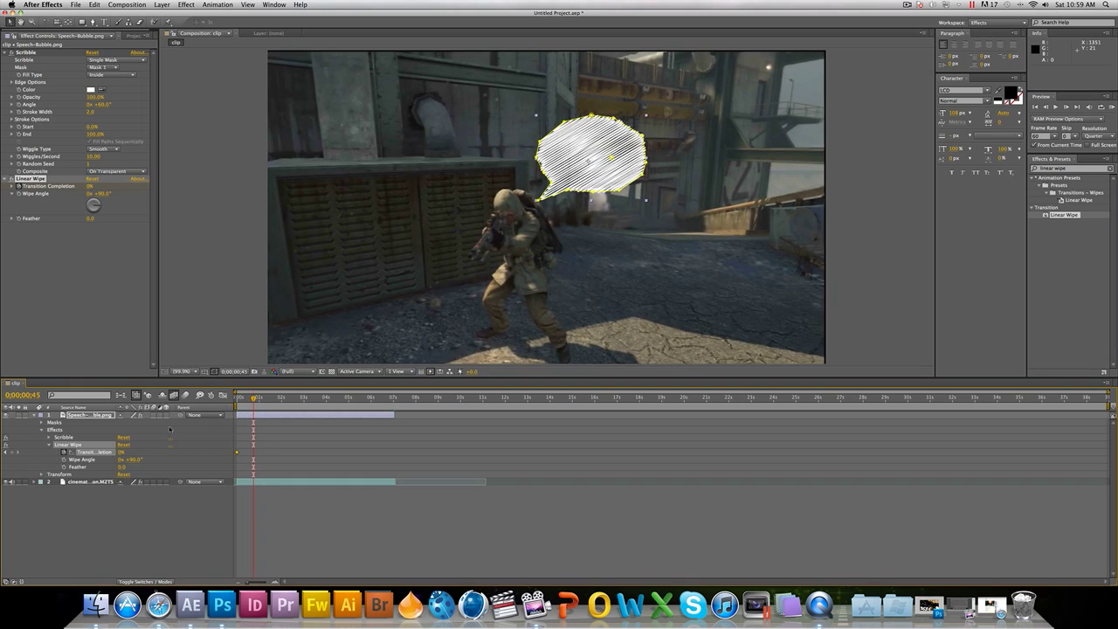
left_click(122, 452)
type("100")
key("Return")
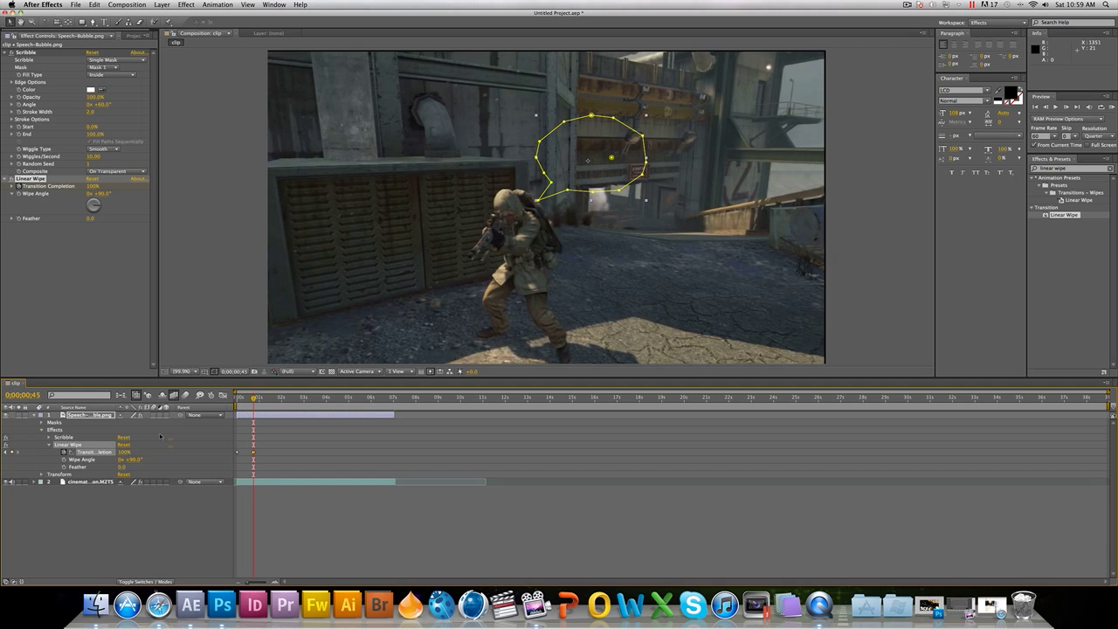
mouse_move(252, 399)
left_mouse_down()
mouse_move(237, 399)
mouse_move(270, 399)
mouse_move(237, 397)
left_mouse_up()
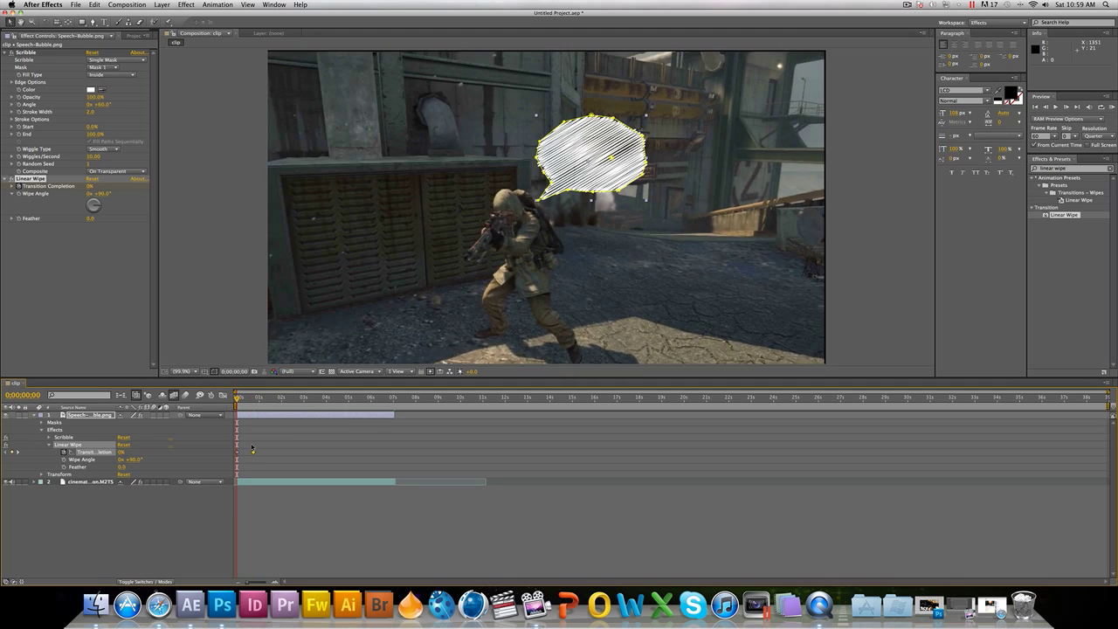
- Reverse the order of the two Transition Completion keyframes so the bubble wipes in from 100% to 0%, and preview the animation
mouse_move(238, 453)
left_mouse_down()
mouse_move(254, 453)
mouse_move(238, 454)
left_mouse_up()
key("space")
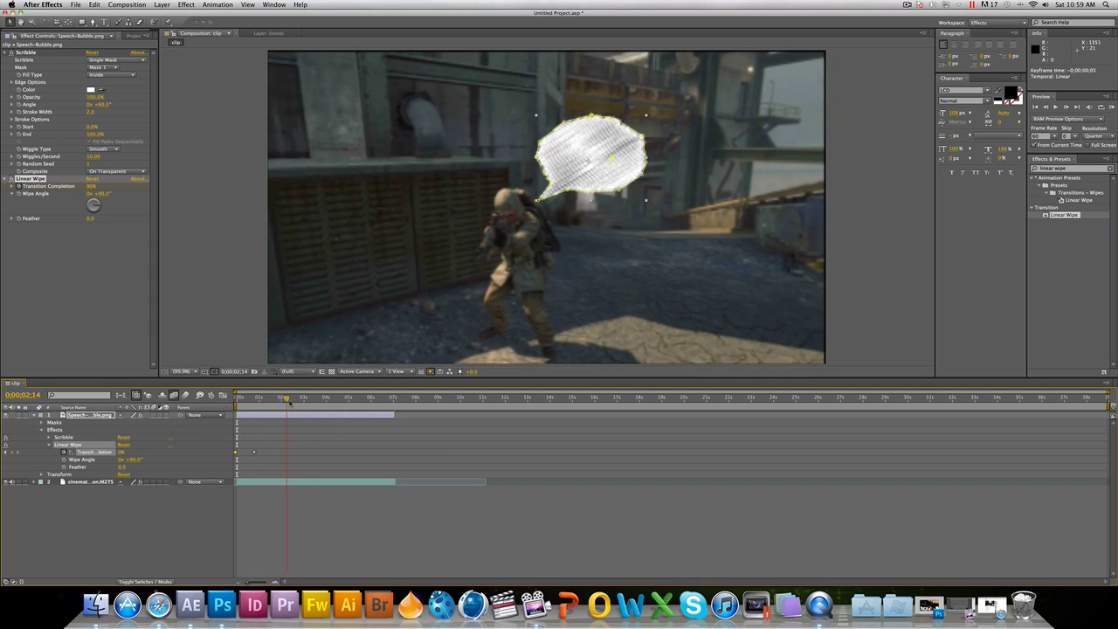
left_click_drag(342, 405, 311, 405)
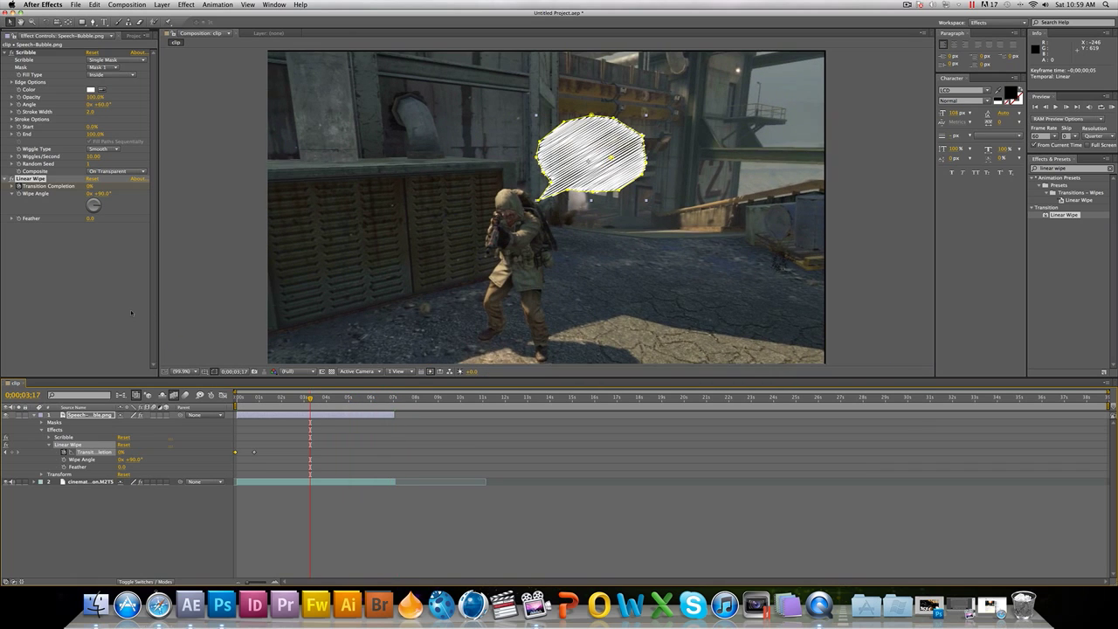
- Review the Scribble effect's properties on the speech bubble layer and examine its Composite options without changing them
left_click(49, 445)
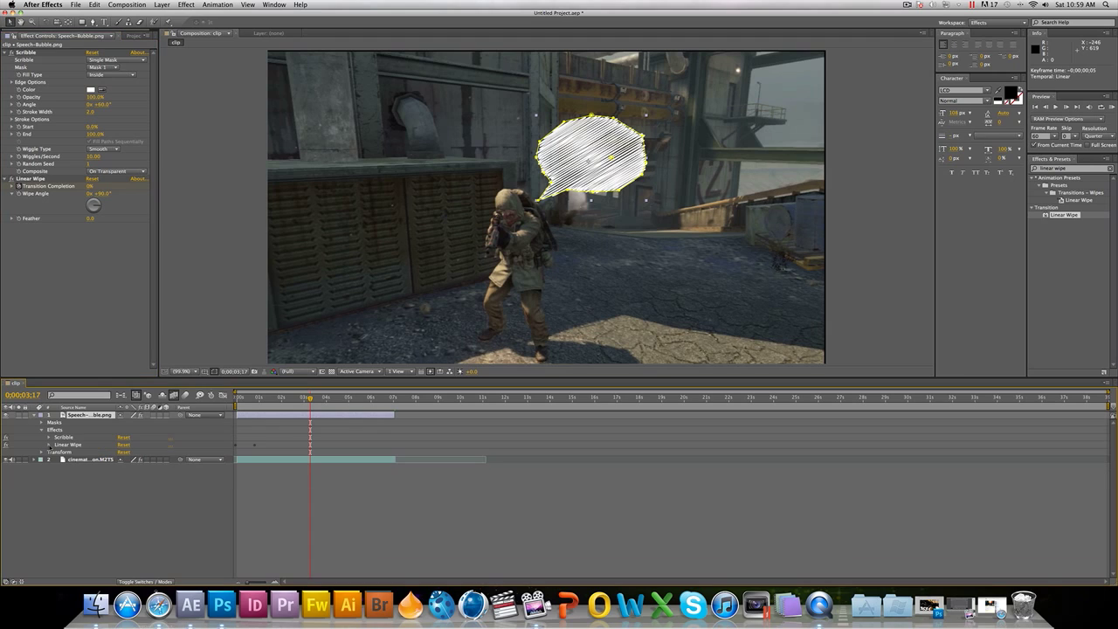
left_click(49, 437)
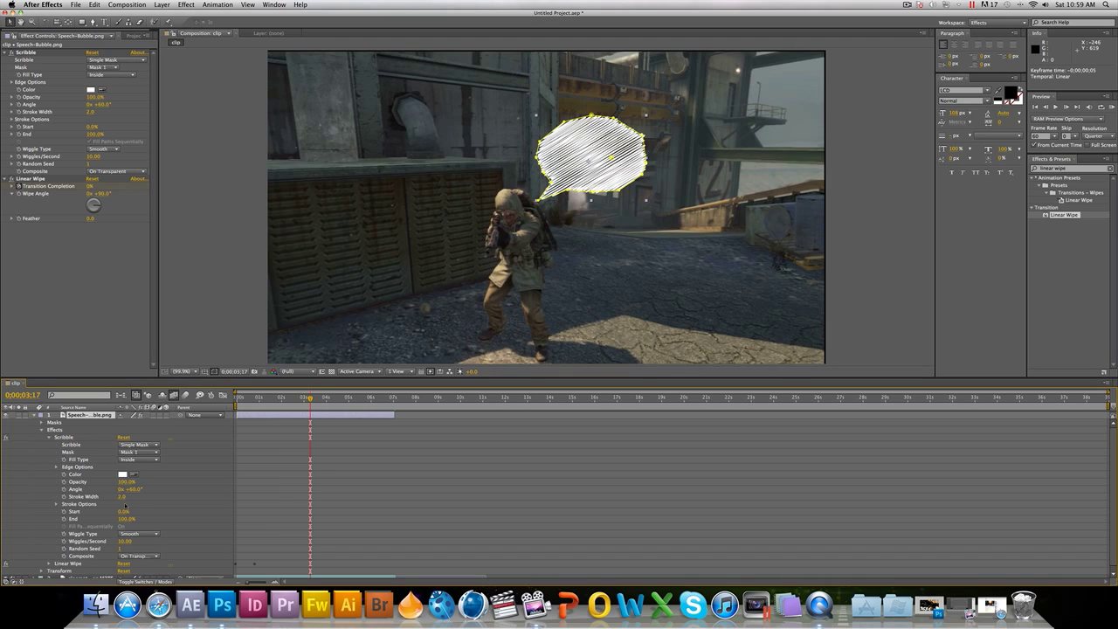
scroll(145, 519, "down", 1)
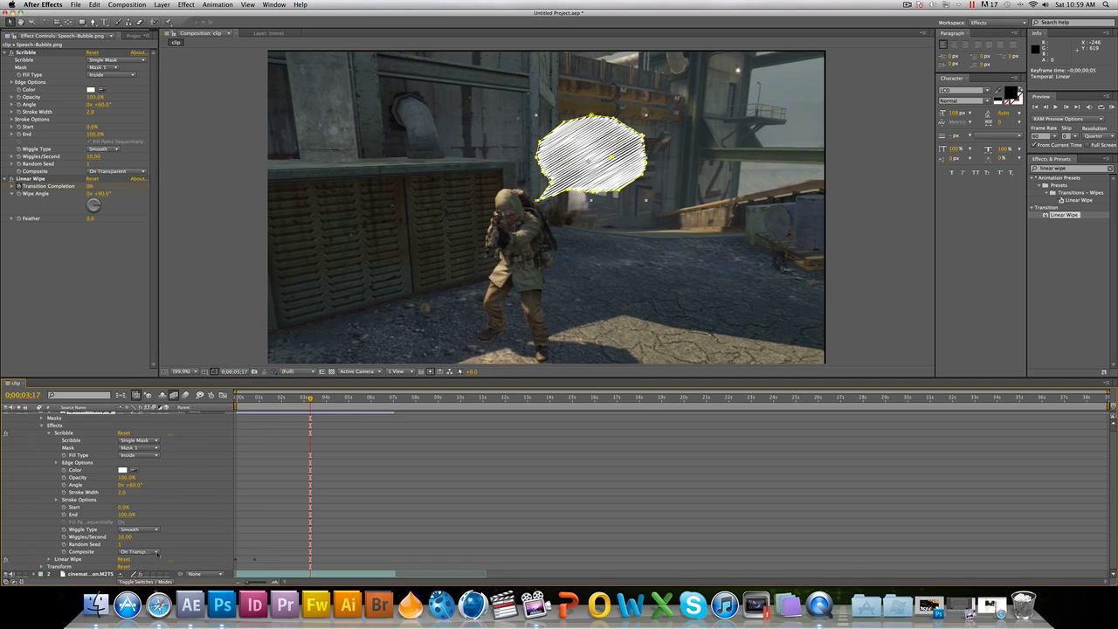
left_click(155, 552)
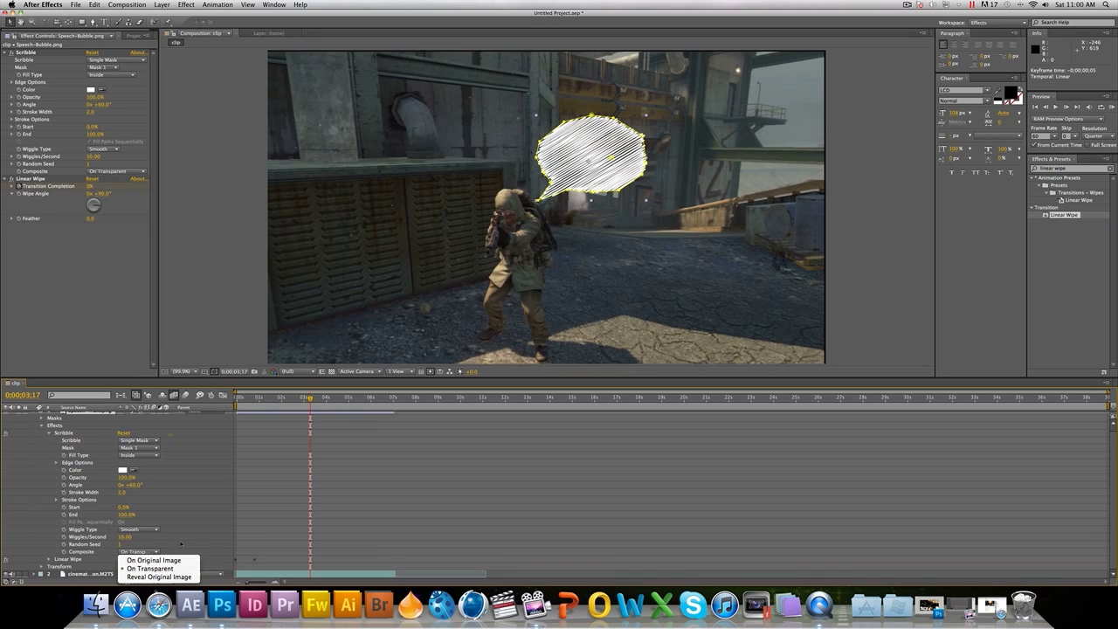
left_click(180, 543)
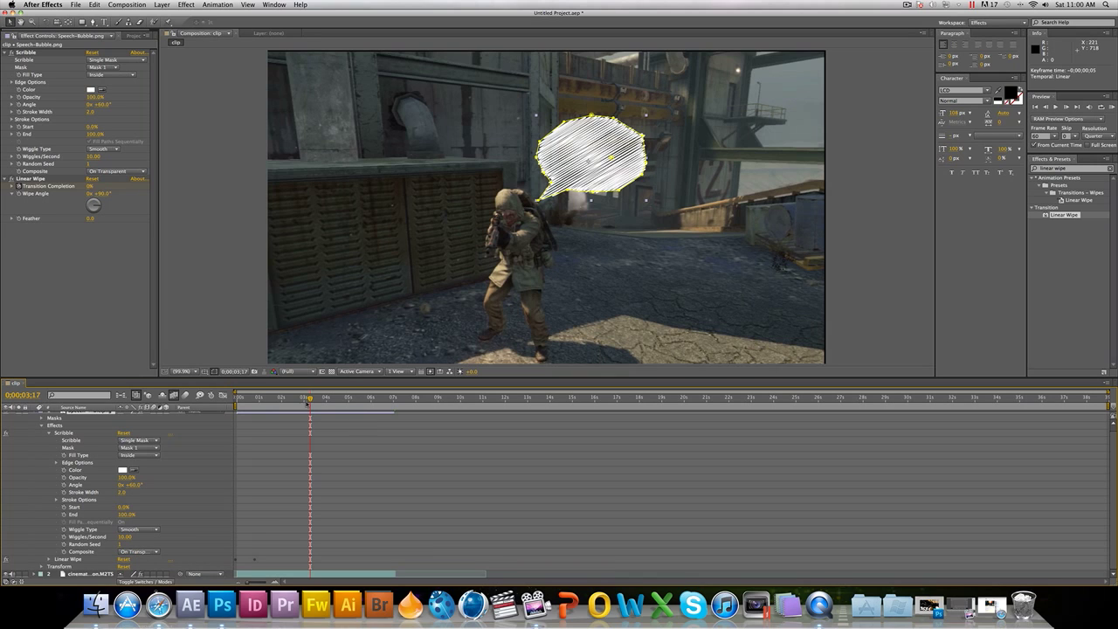
- At 0;00;01;35, add the text "Hey!" and position it inside the speech bubble
left_click_drag(309, 400, 271, 399)
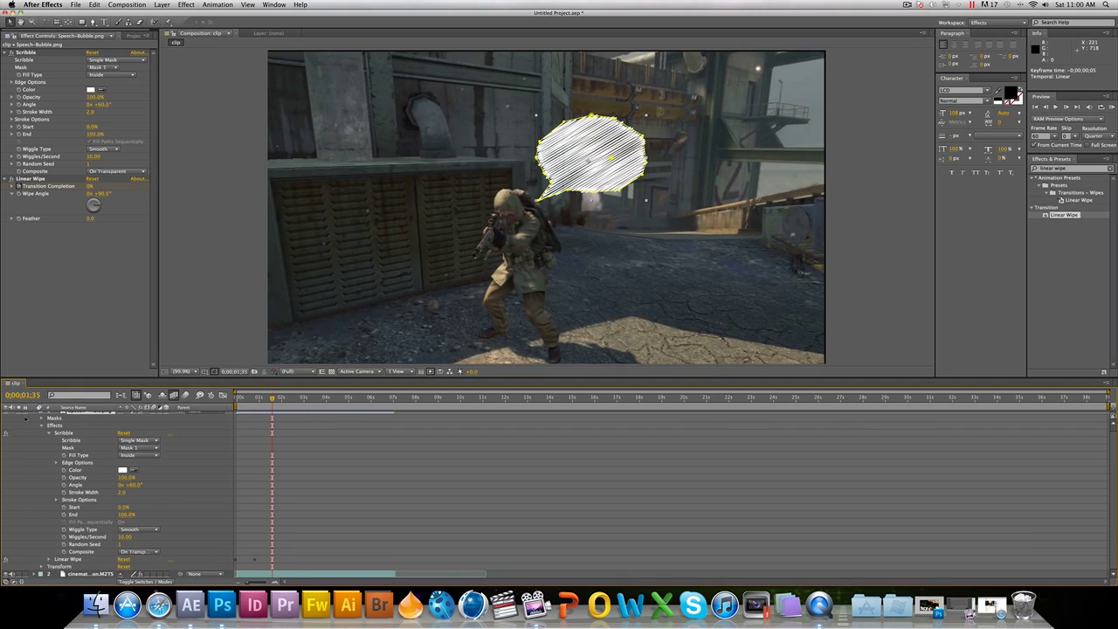
scroll(25, 419, "up", 1)
left_click(36, 416)
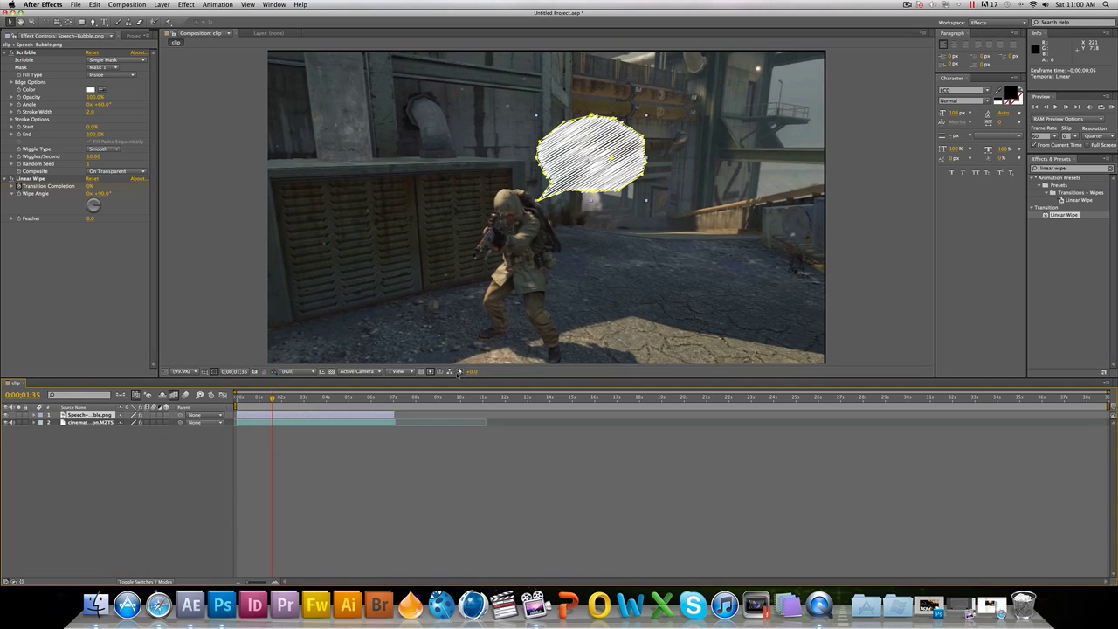
left_click(104, 23)
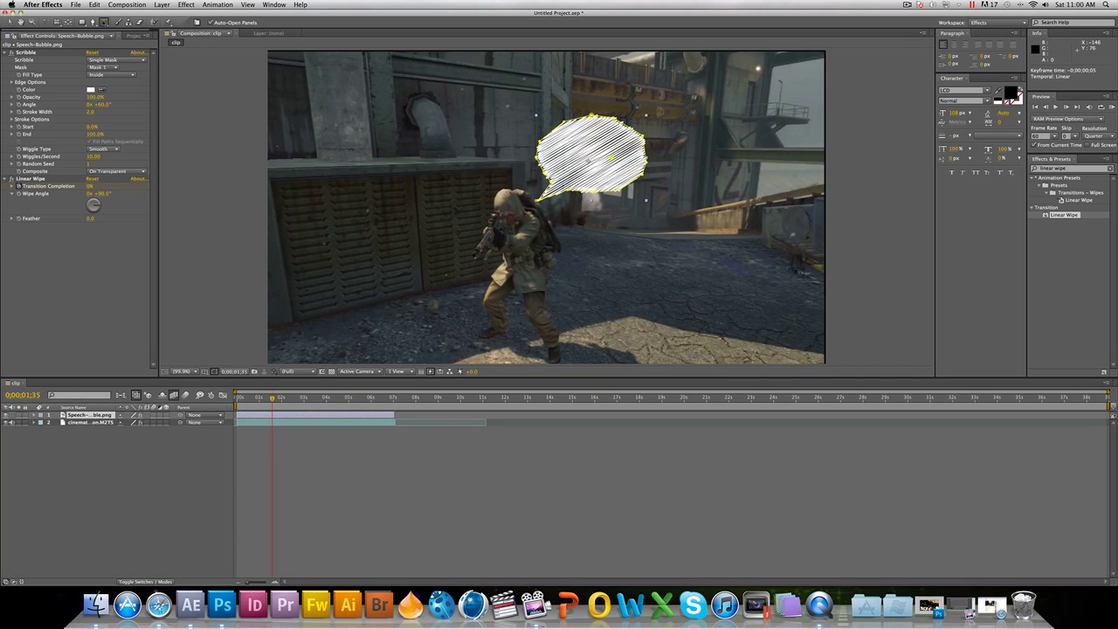
left_click(581, 149)
type("HEY!")
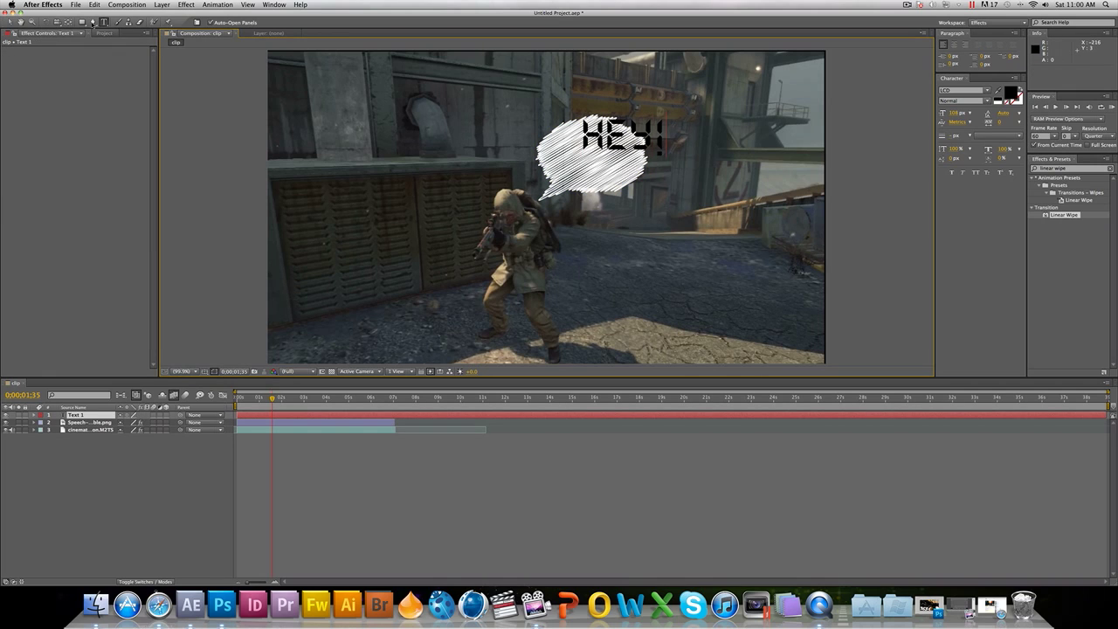
left_click(10, 21)
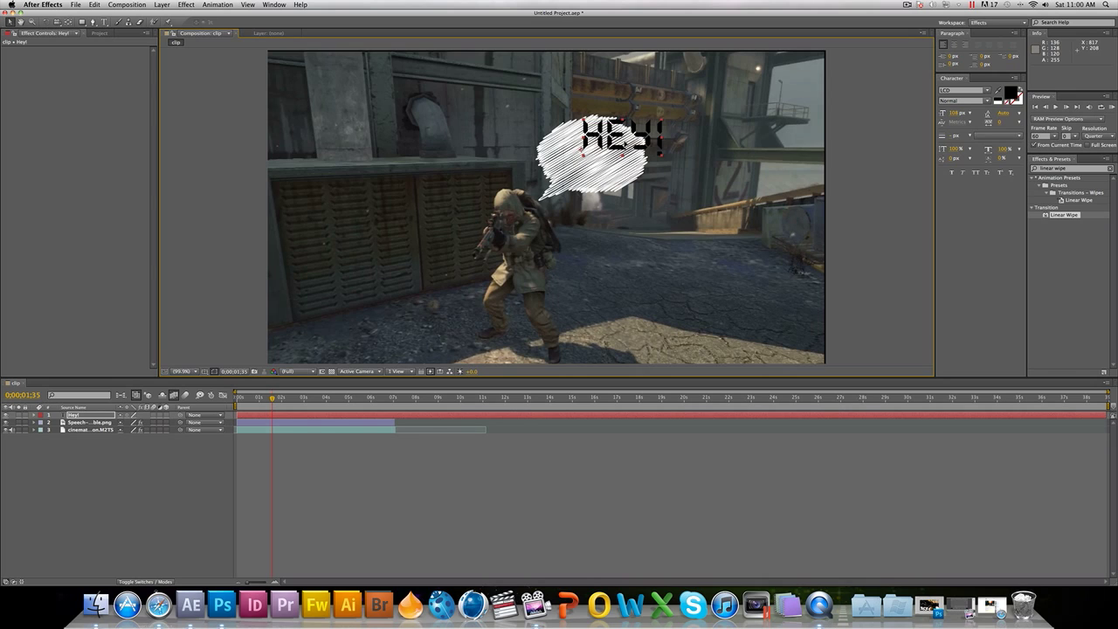
left_click_drag(624, 140, 597, 158)
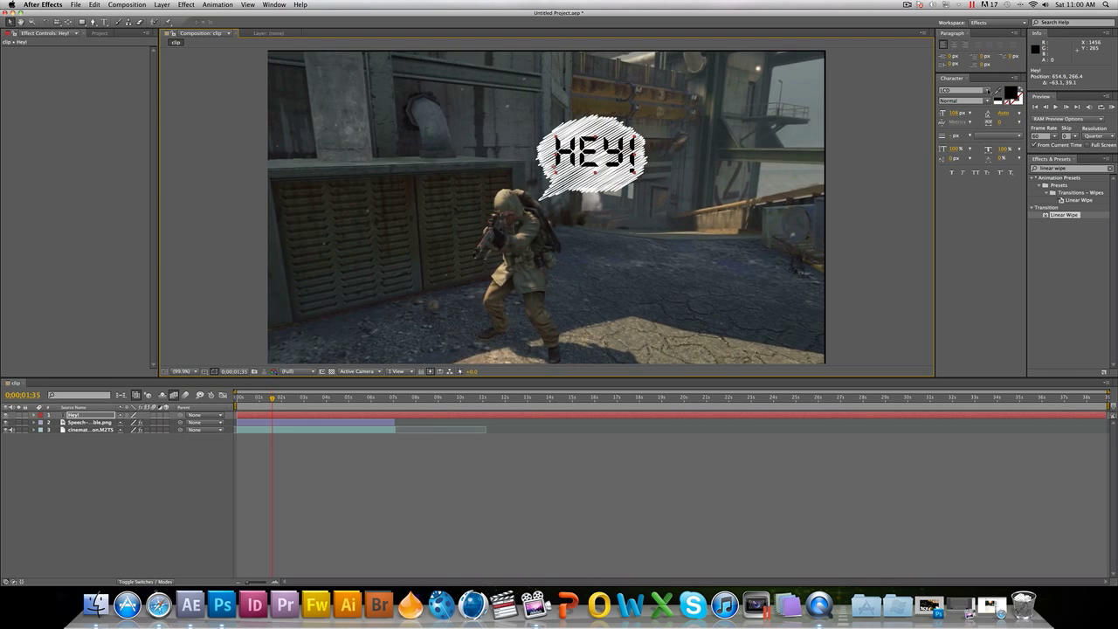
- Change the speech bubble text's font to Monsterz
left_click(988, 91)
scroll(978, 161, "down", 3)
left_click(981, 167)
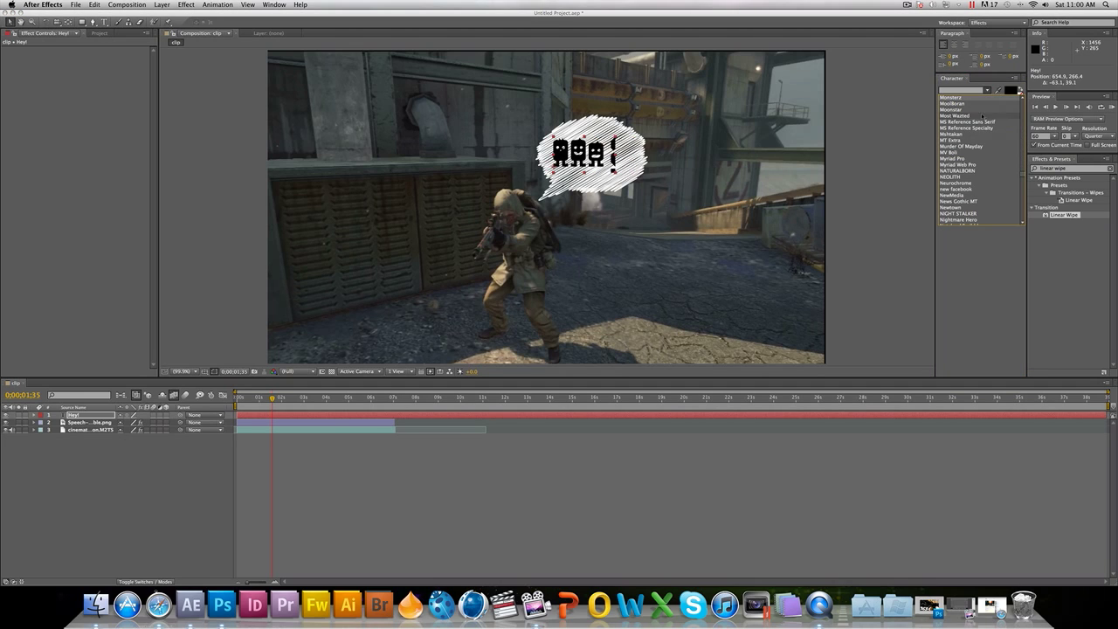
left_click(892, 220)
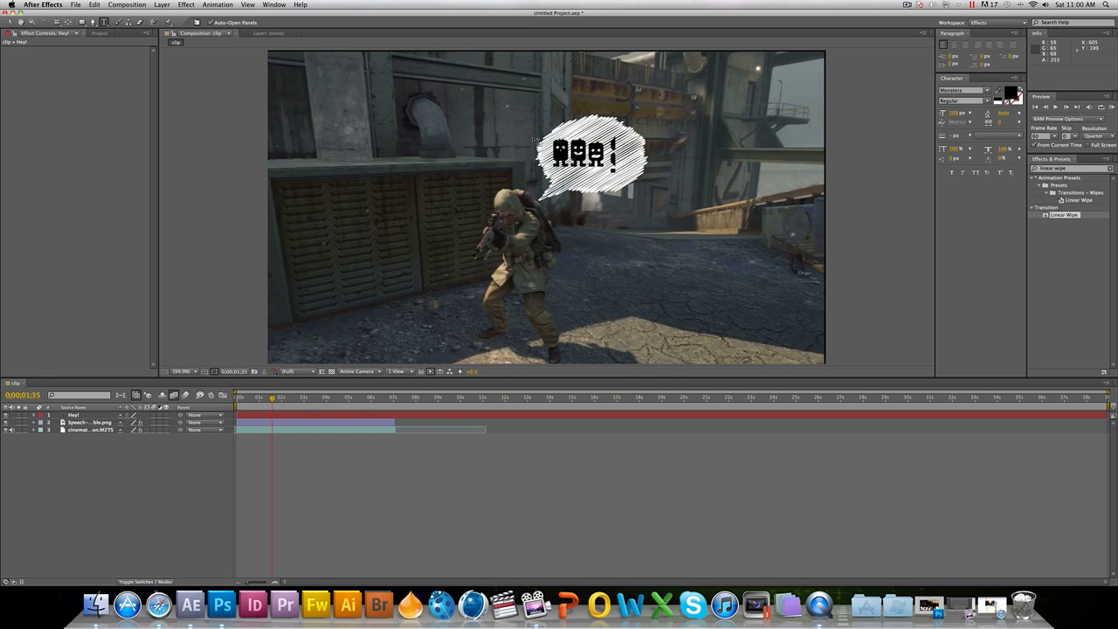
- Remove the exclamation mark from the bubble text and recentre the remaining "Hey" inside the bubble
left_click(103, 21)
left_click(618, 149)
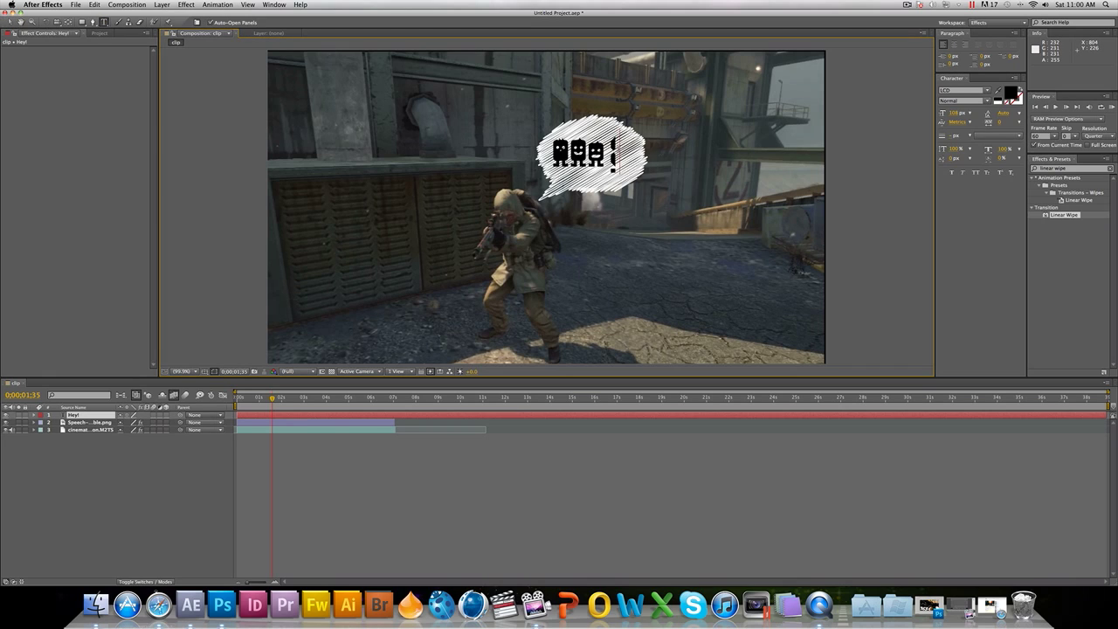
key("BackSpace")
left_click(9, 22)
left_click_drag(602, 166, 610, 165)
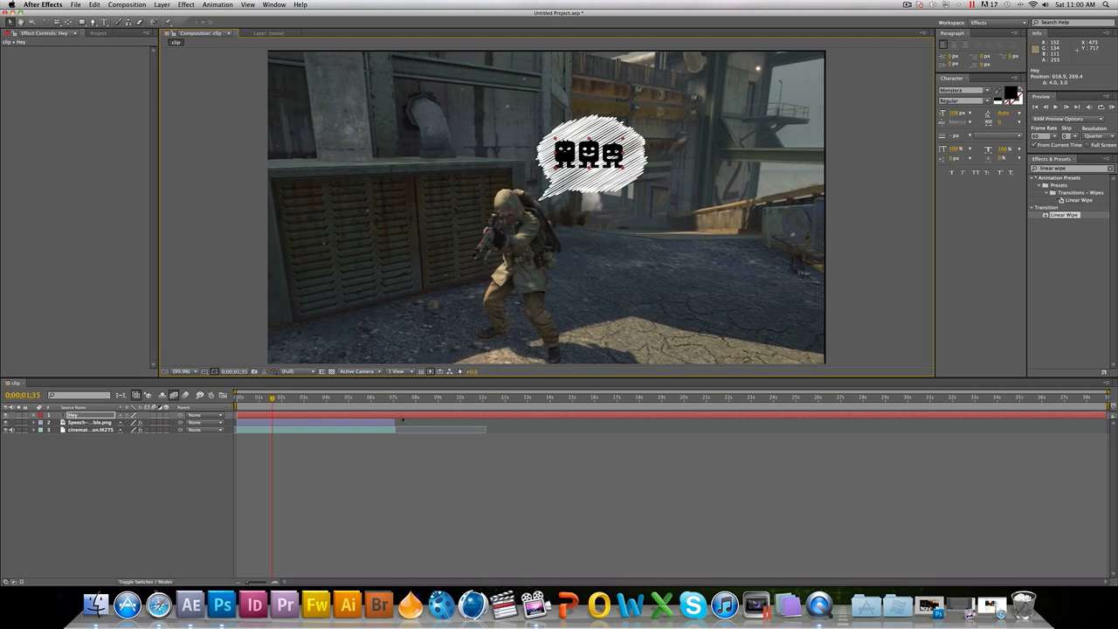
- Split the Hey text layer at 0;00;07;01 and delete the part after it
left_click(394, 416)
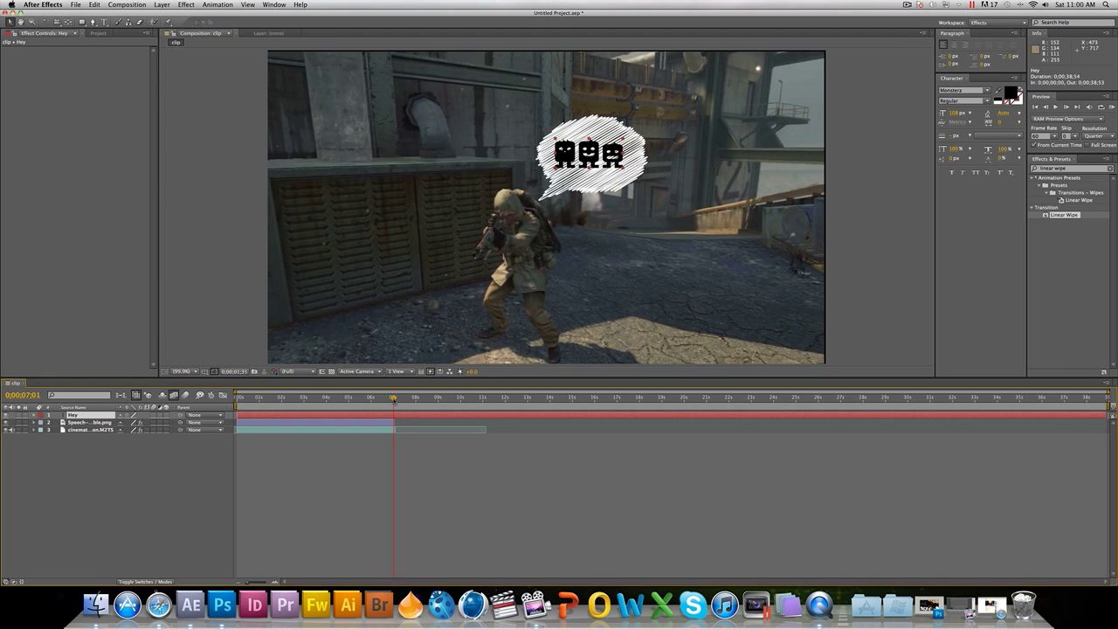
key("super+d")
left_click(404, 415)
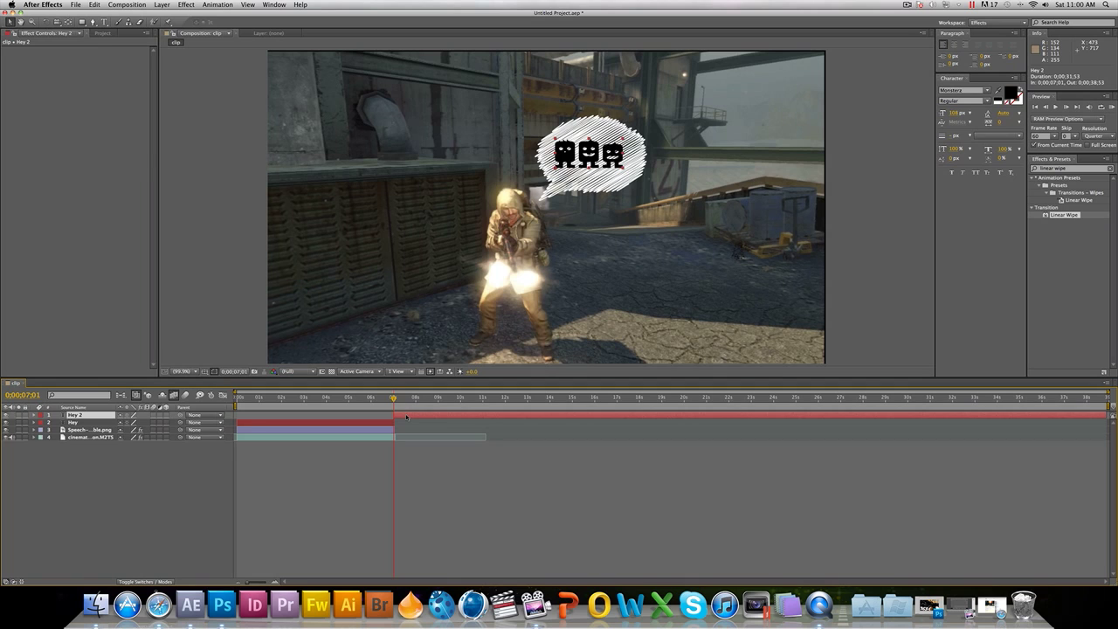
key("Delete")
- Find the Typewriter text animation preset and apply it to the Hey text layer at 0;00;00;41
left_click_drag(393, 399, 248, 400)
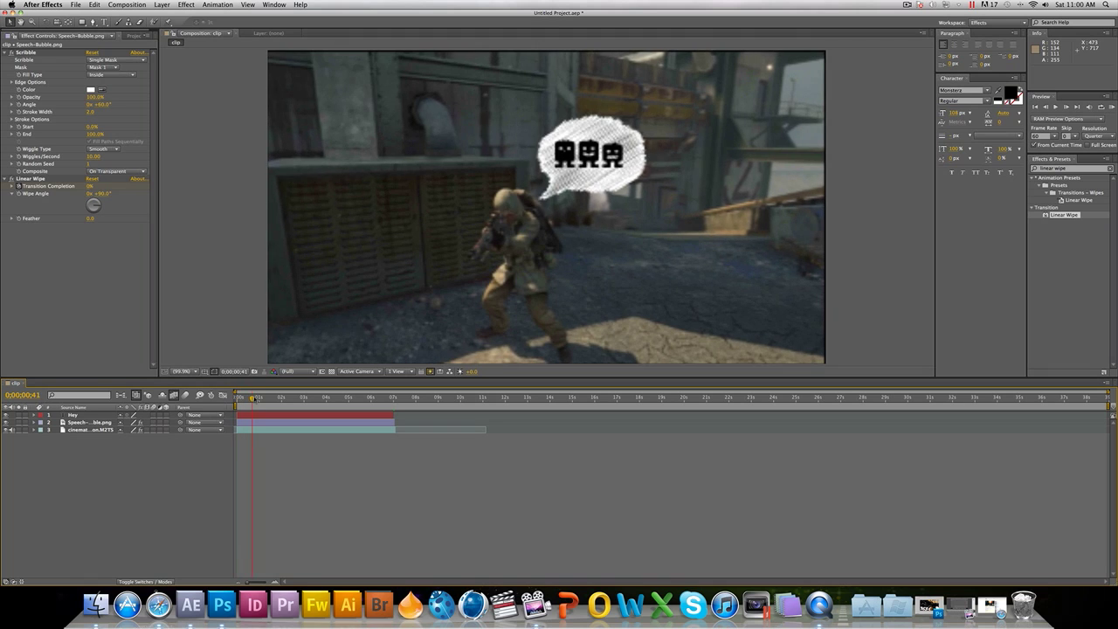
left_click_drag(1093, 168, 1000, 172)
type("type")
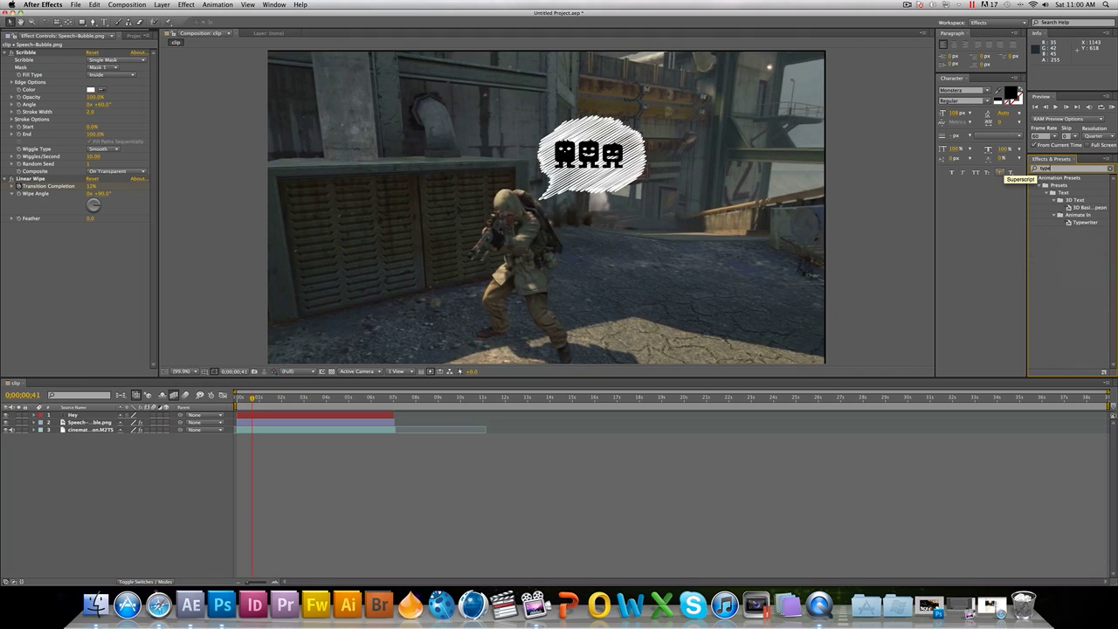
type("wri")
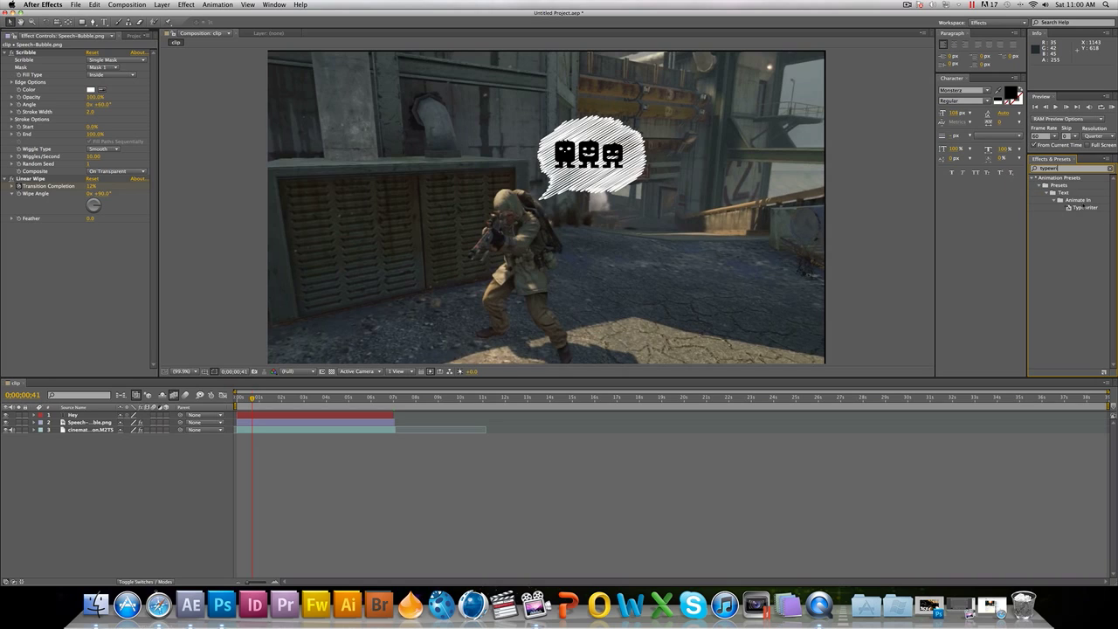
left_click_drag(1084, 208, 79, 415)
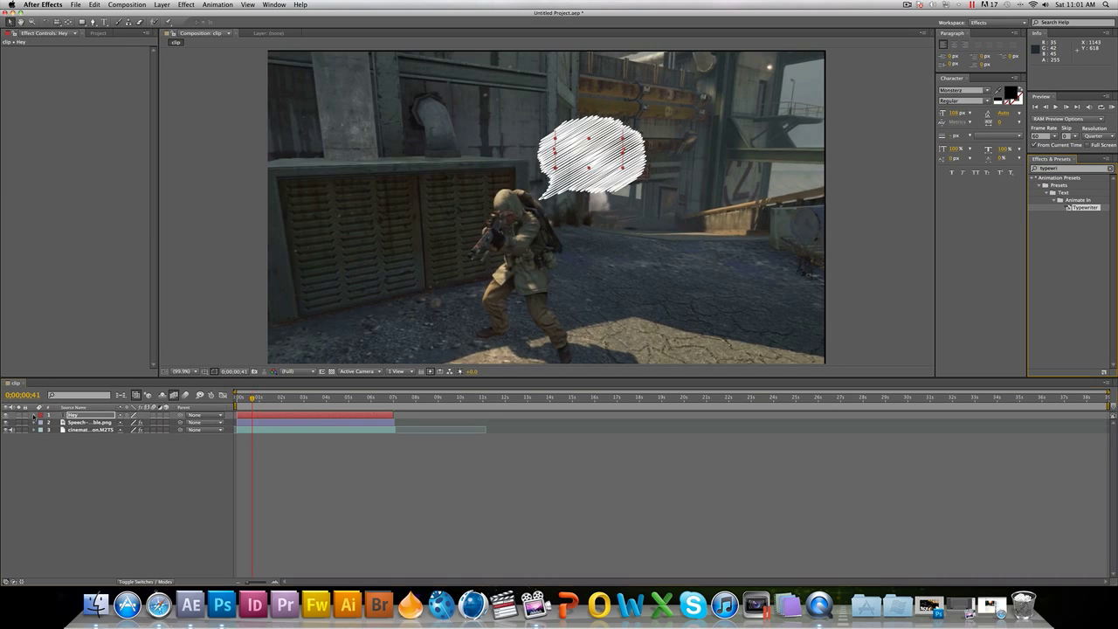
- Expand the text layer's Animator 1 and start keyframing its Opacity at 0;00;00;41
left_click(34, 415)
left_click(41, 422)
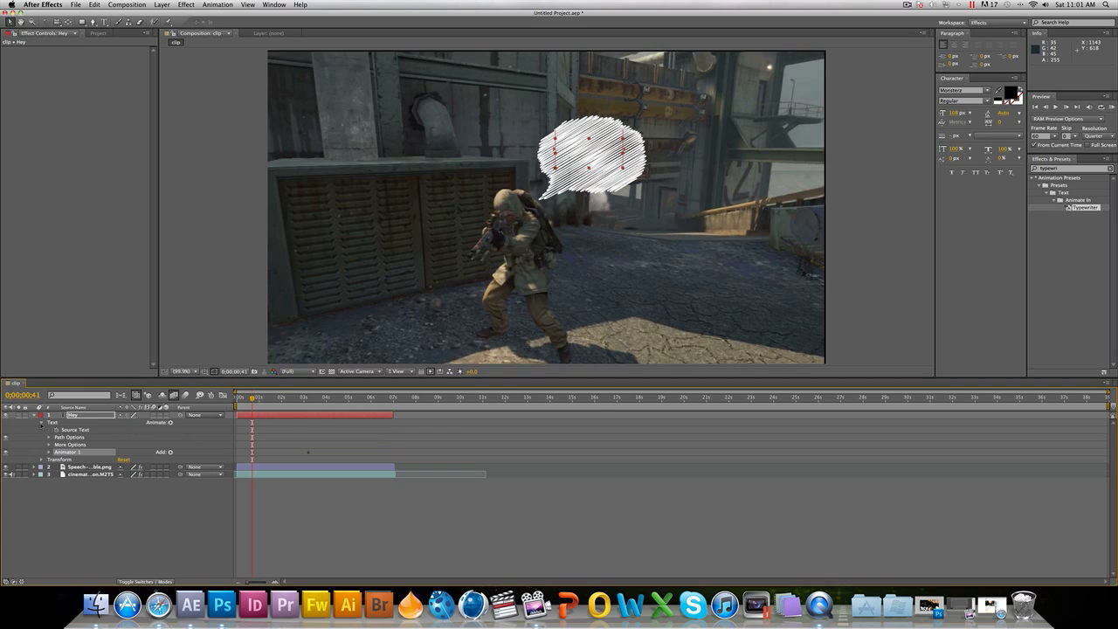
left_click(47, 453)
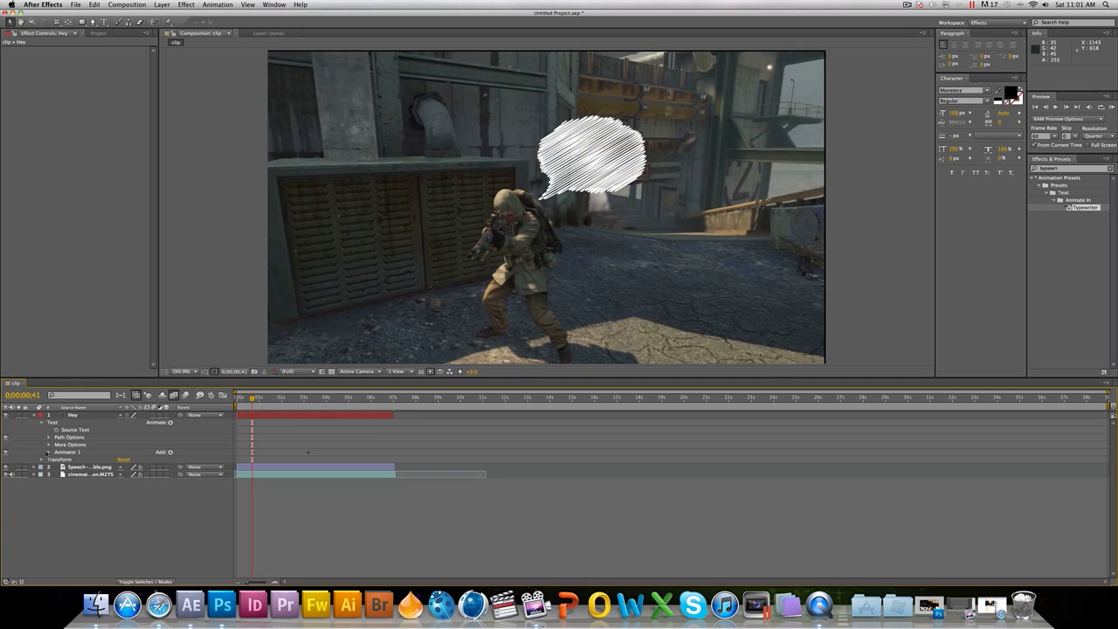
left_click(49, 452)
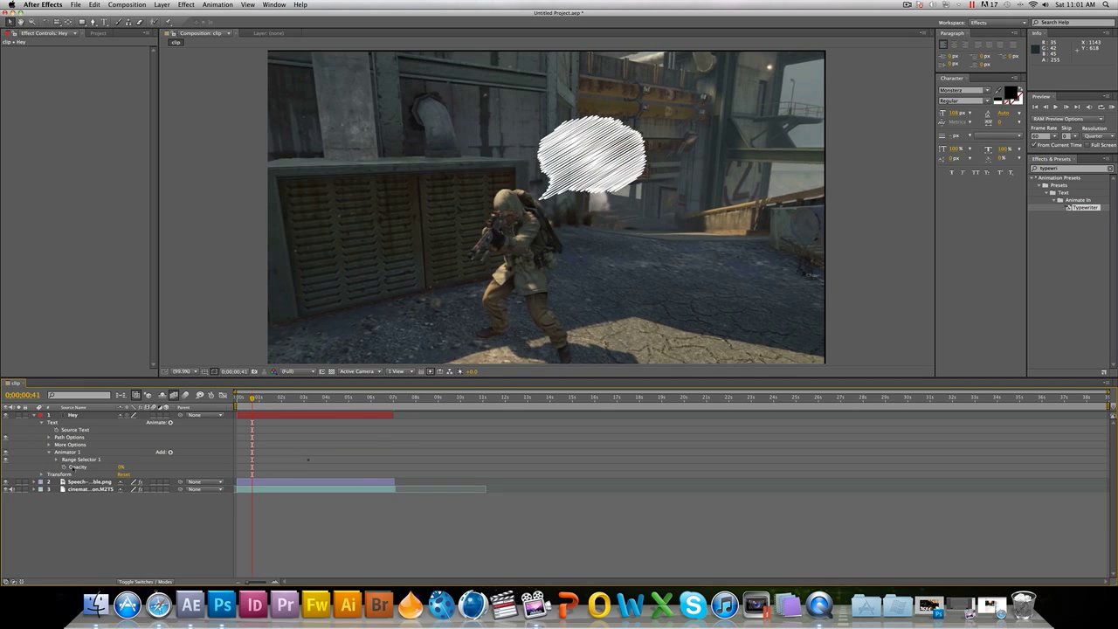
left_click(64, 467)
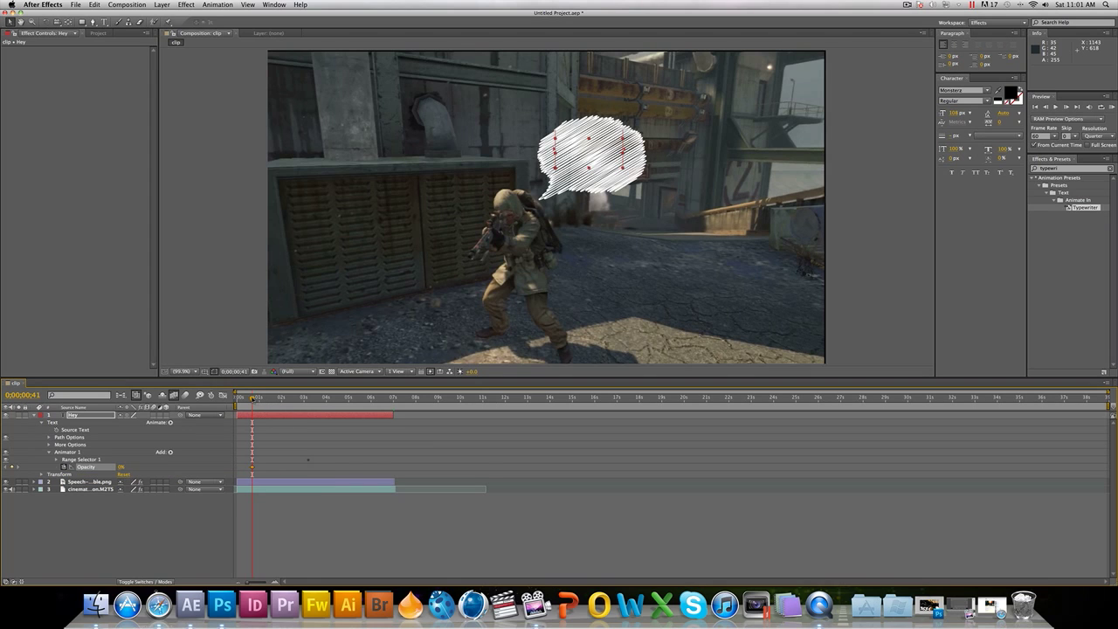
- Move the range selector's start past the first character at 0;00;00;57, and add an Animator 1 Opacity keyframe at 0;00;01;10
left_click_drag(252, 399, 258, 400)
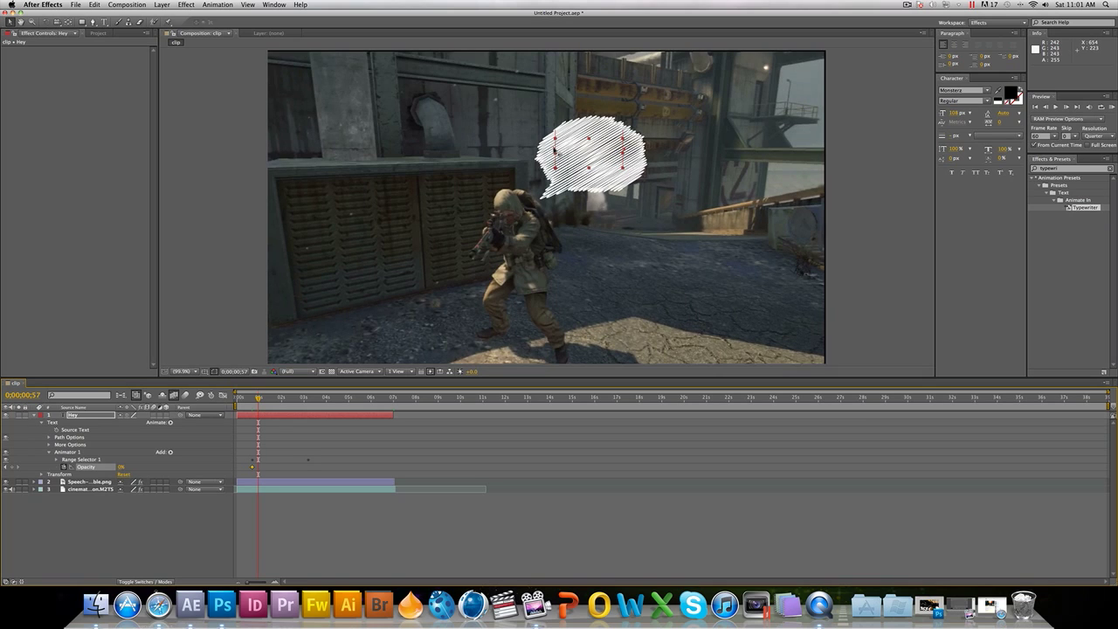
left_click_drag(555, 151, 578, 151)
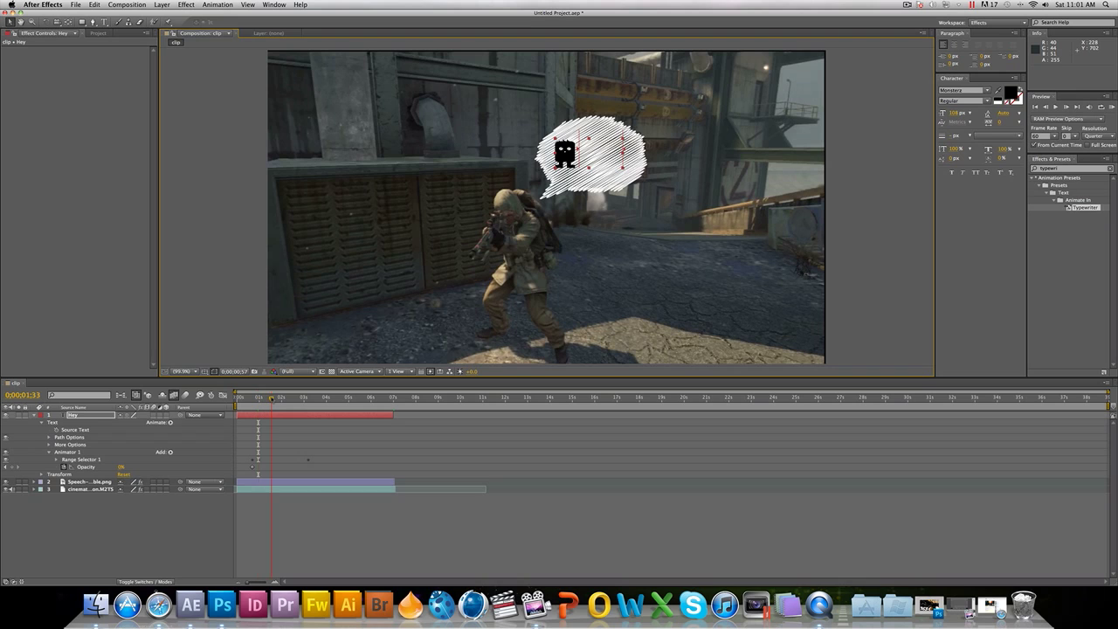
left_click(262, 399)
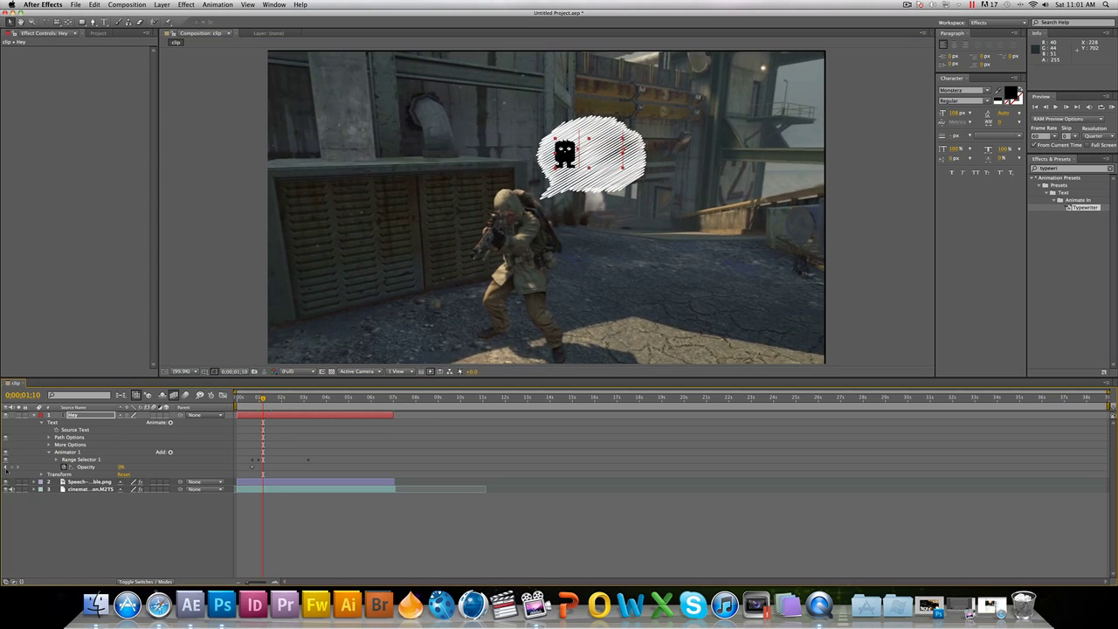
left_click(12, 467)
- At 0;00;01;44, move the range selector's start past the second character and add an Animator 1 Opacity keyframe
left_click(276, 399)
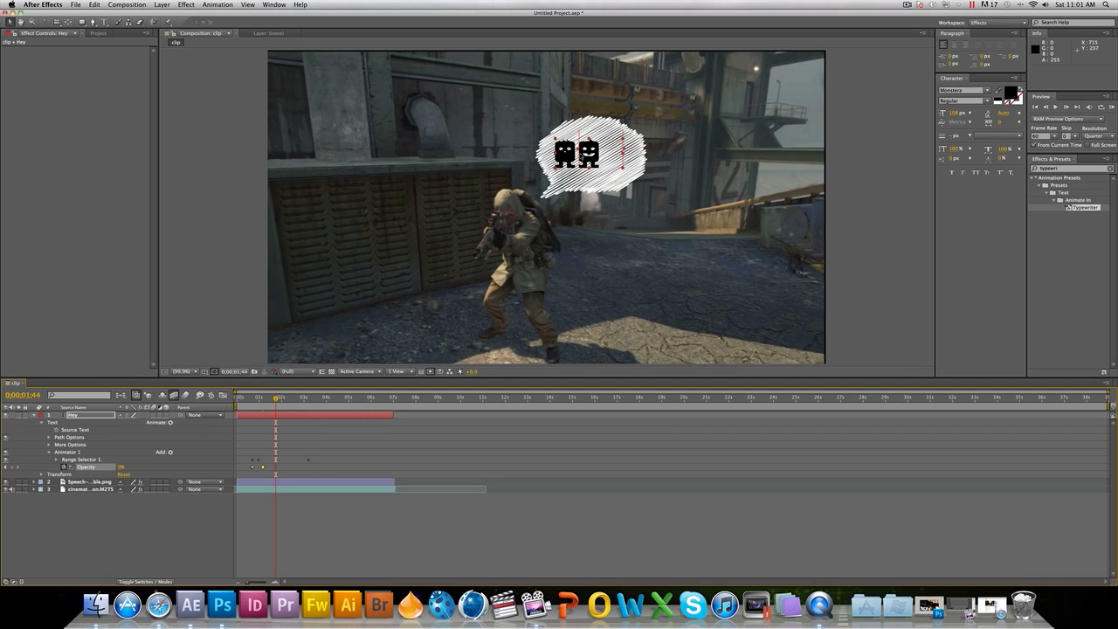
left_click_drag(580, 154, 601, 153)
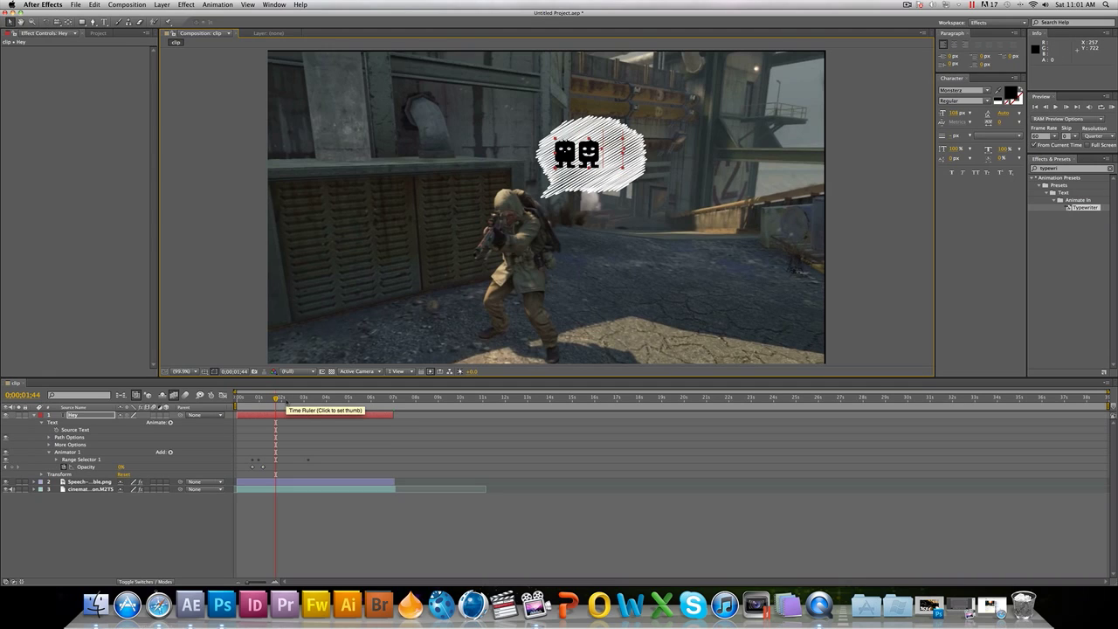
left_click(11, 467)
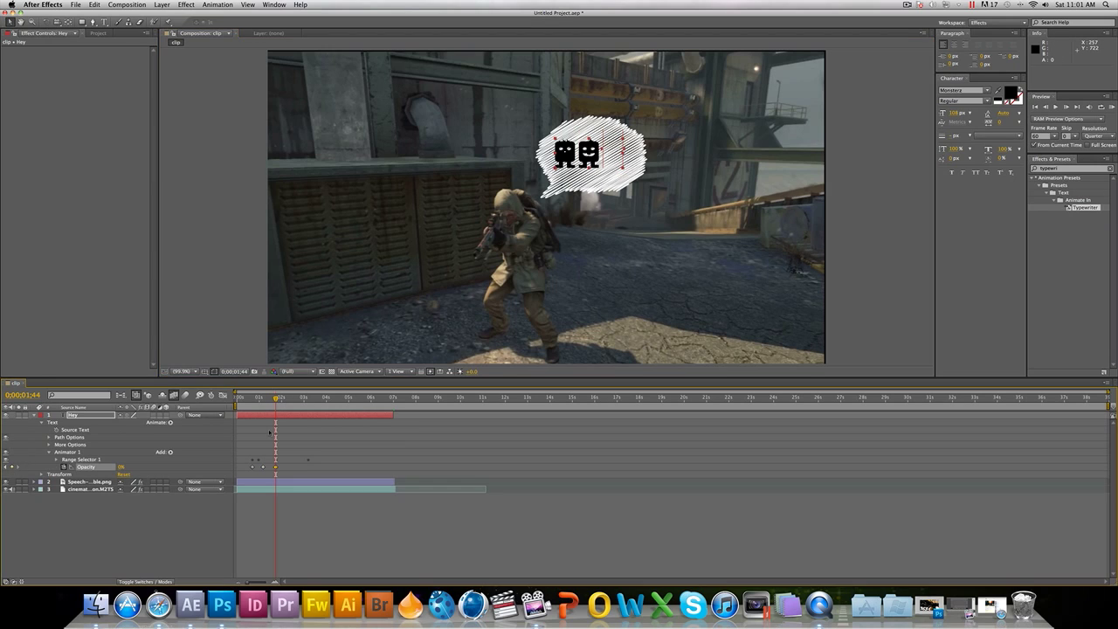
- At 0;00;02;19, move the range selector's start past the third character, add an Animator 1 Opacity keyframe, and scrub through to 0;00;06;47
left_click(291, 400)
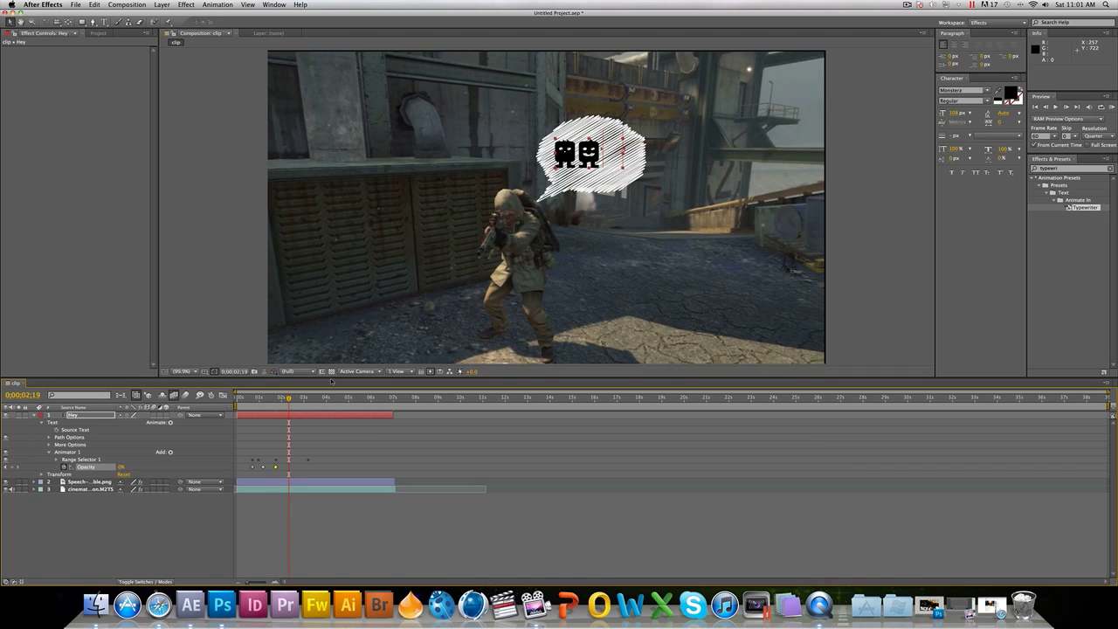
left_click_drag(602, 151, 634, 152)
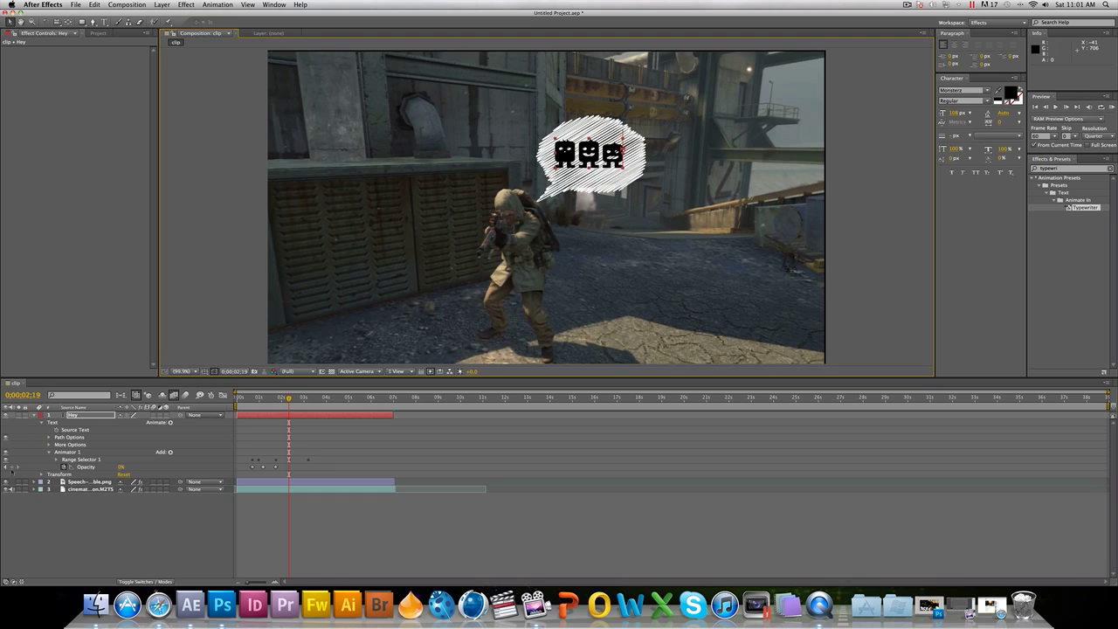
left_click(11, 468)
left_click_drag(260, 399, 389, 402)
left_click(204, 312)
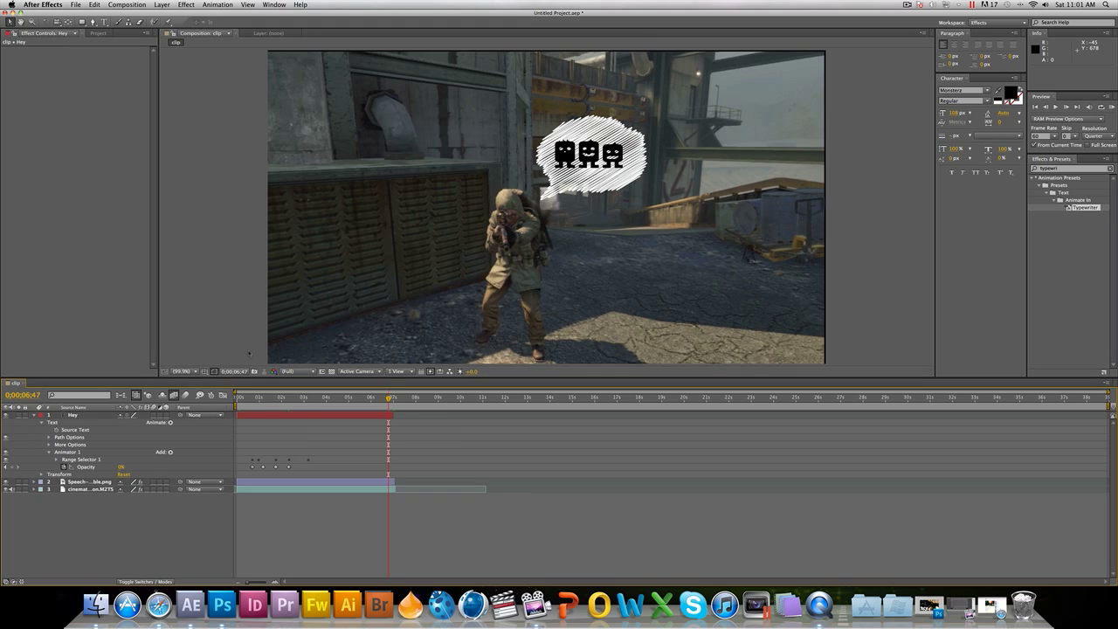
left_click(76, 5)
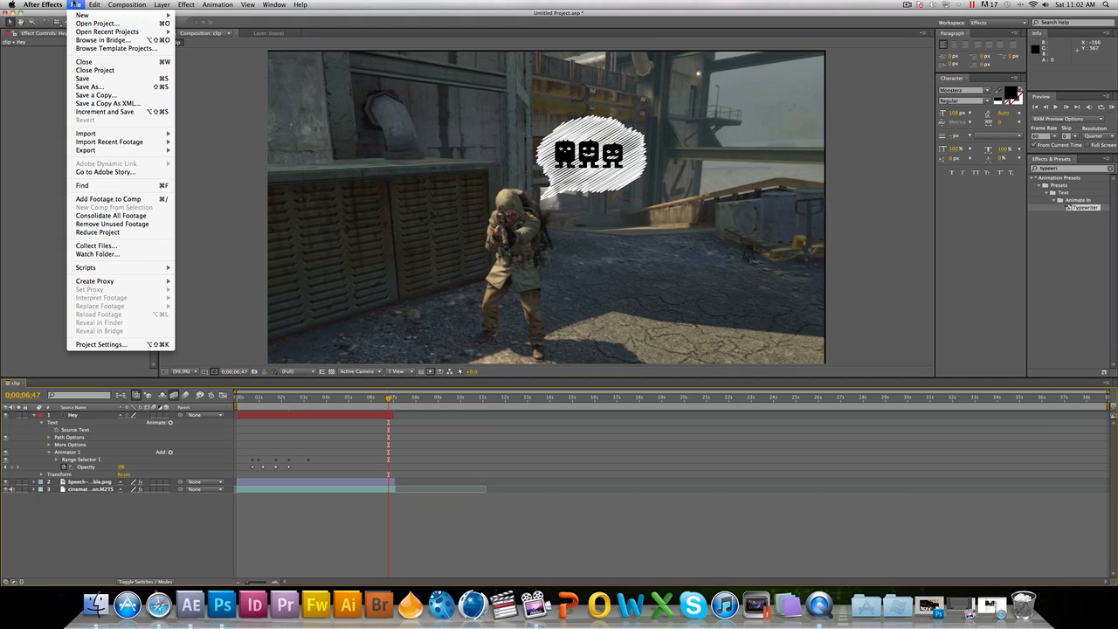
mouse_move(112, 132)
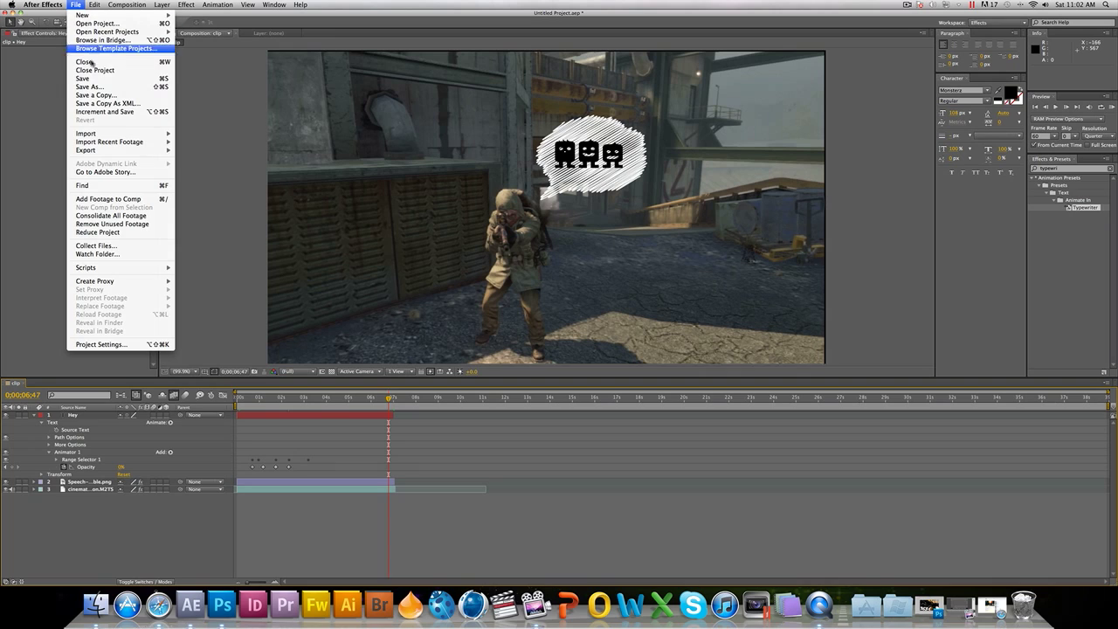
mouse_move(115, 6)
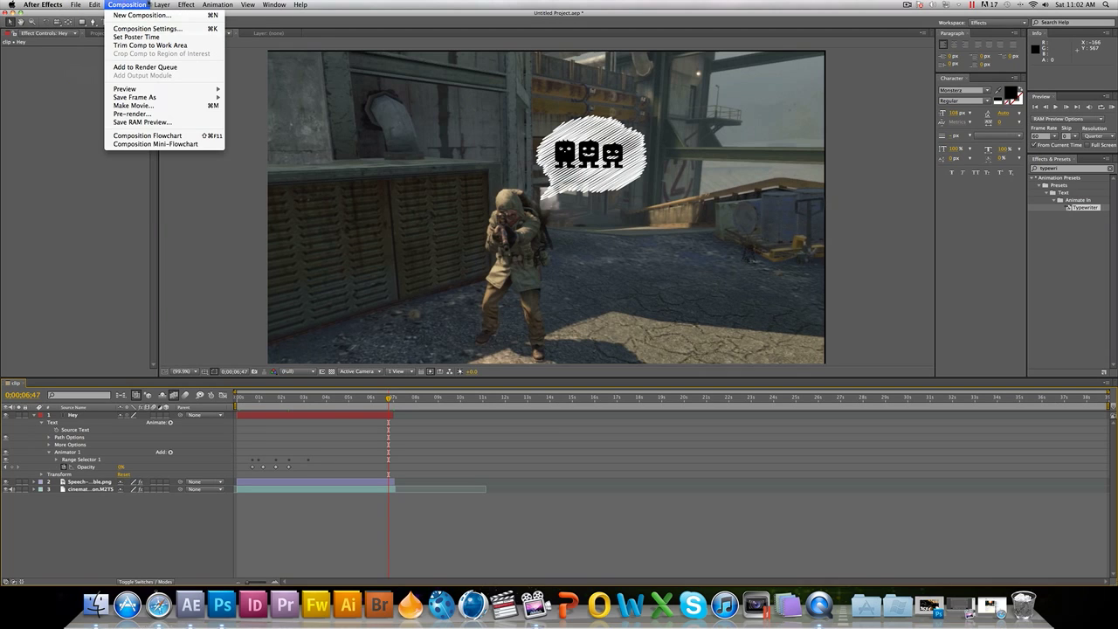
mouse_move(217, 6)
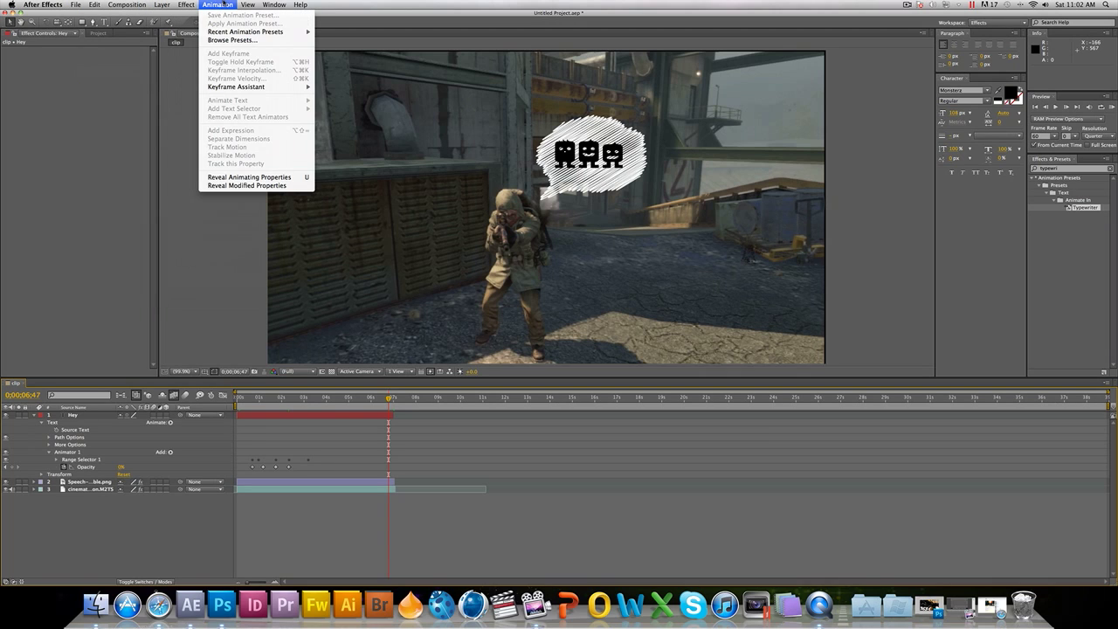
left_click(110, 111)
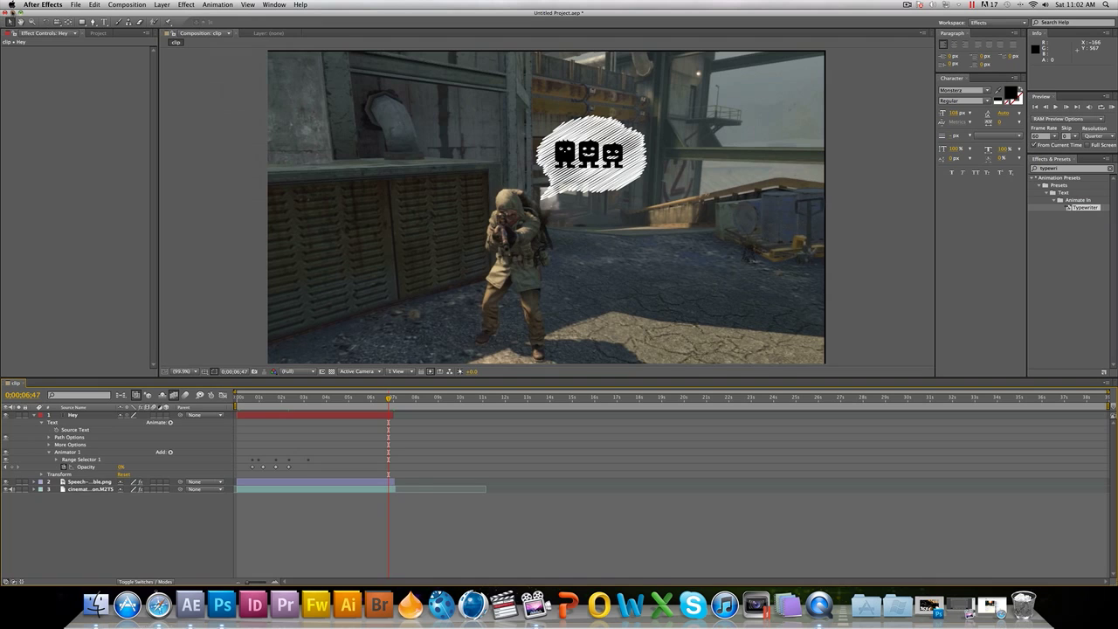
- Minimize the project window to reveal the desktop
left_click(12, 13)
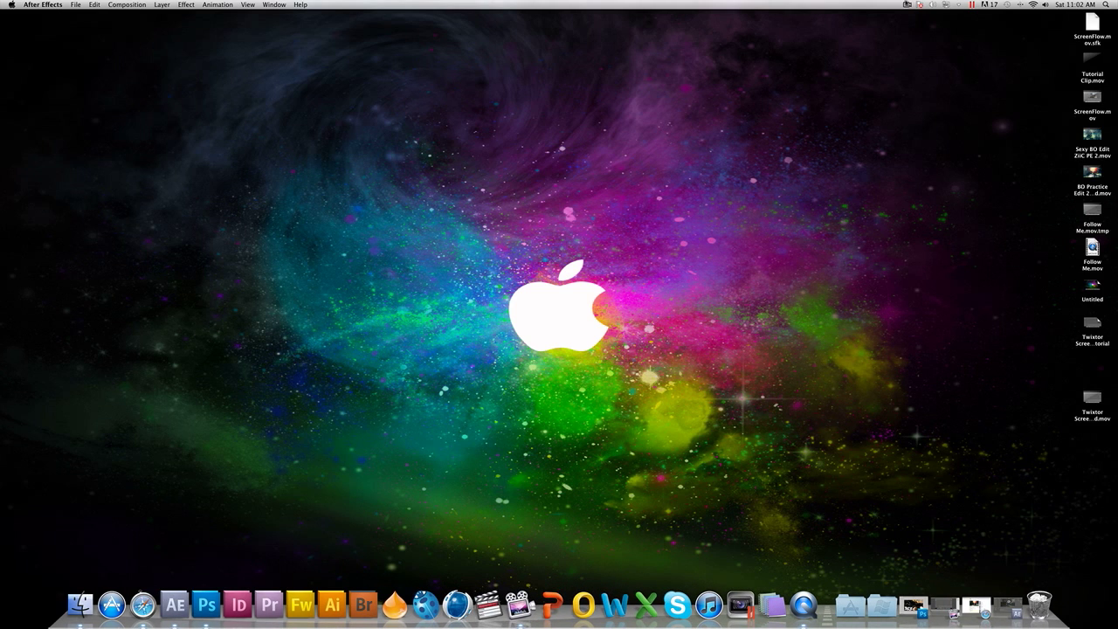
left_click(906, 4)
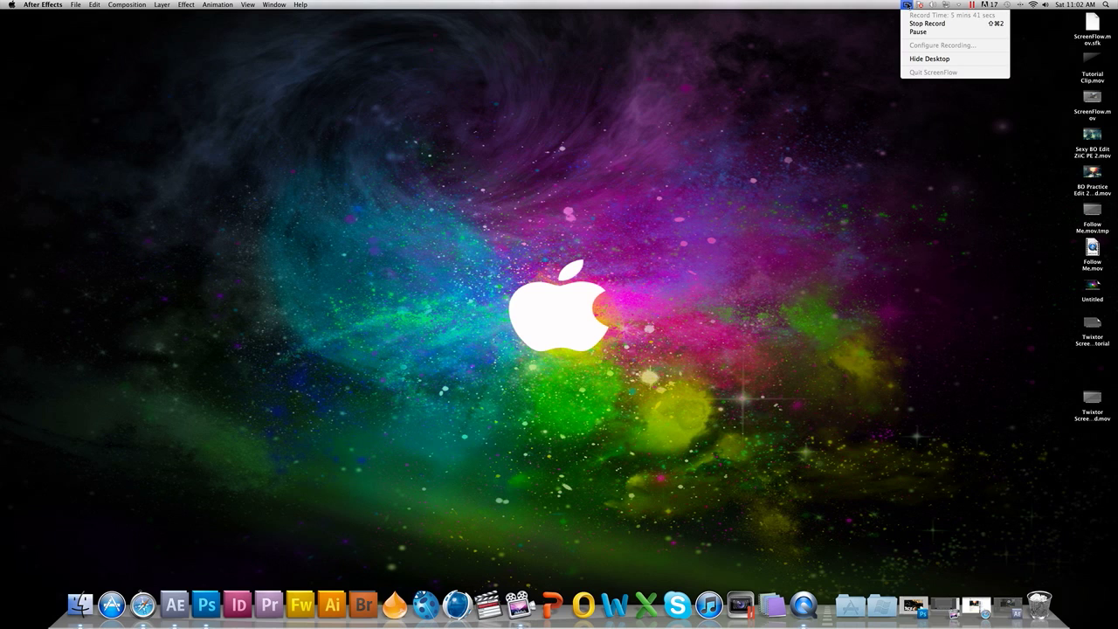
left_click(909, 5)
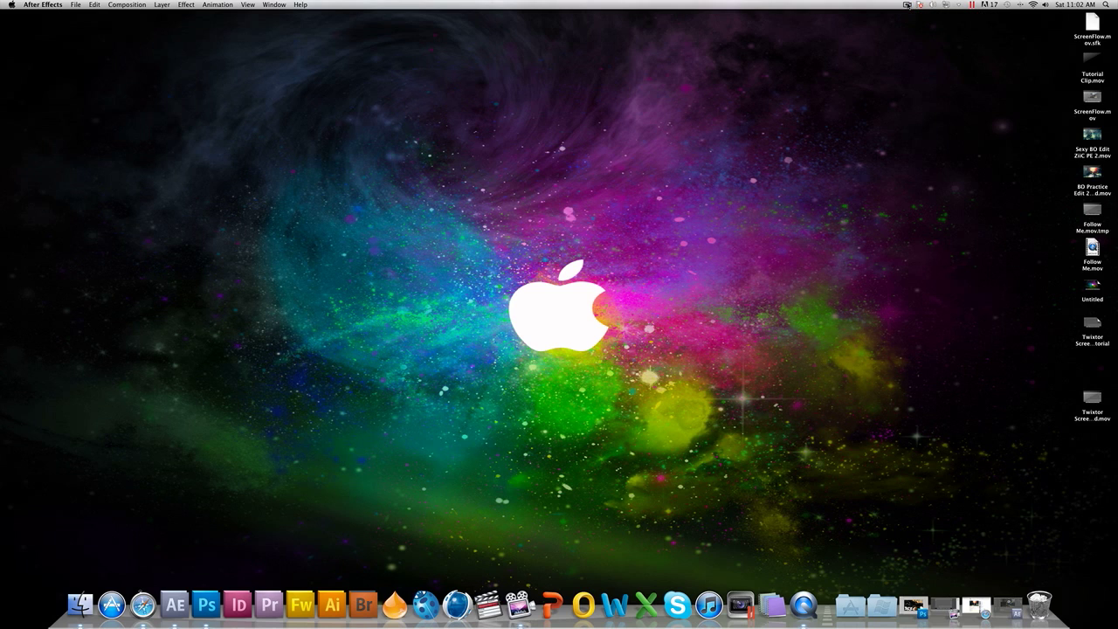